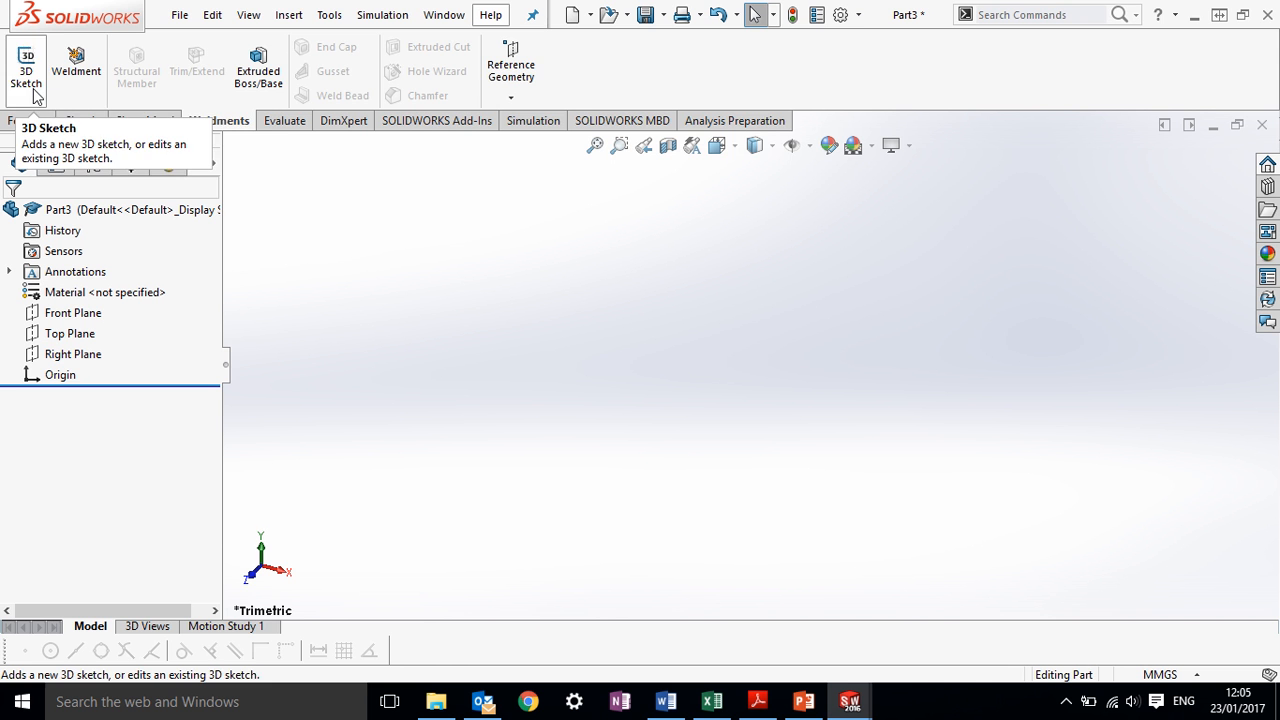
Start a Line sketch on the Front Plane and orient the view to Front
left_click(82, 121)
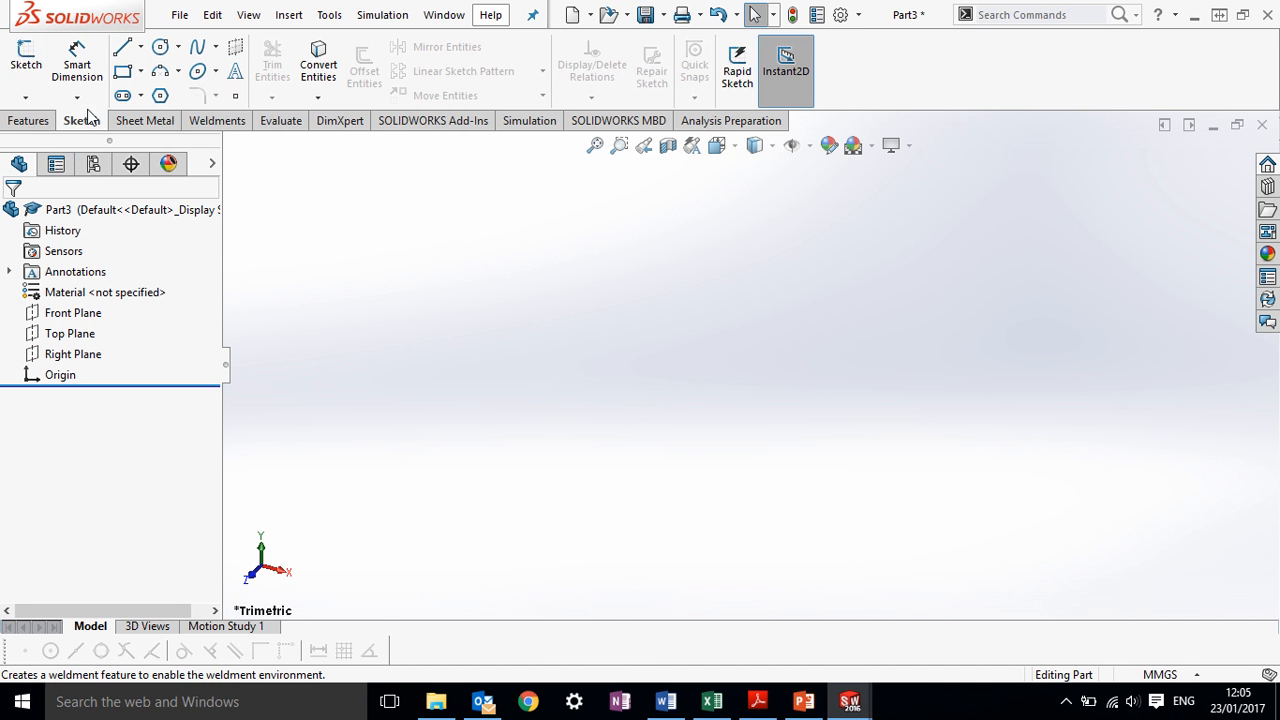
left_click(140, 47)
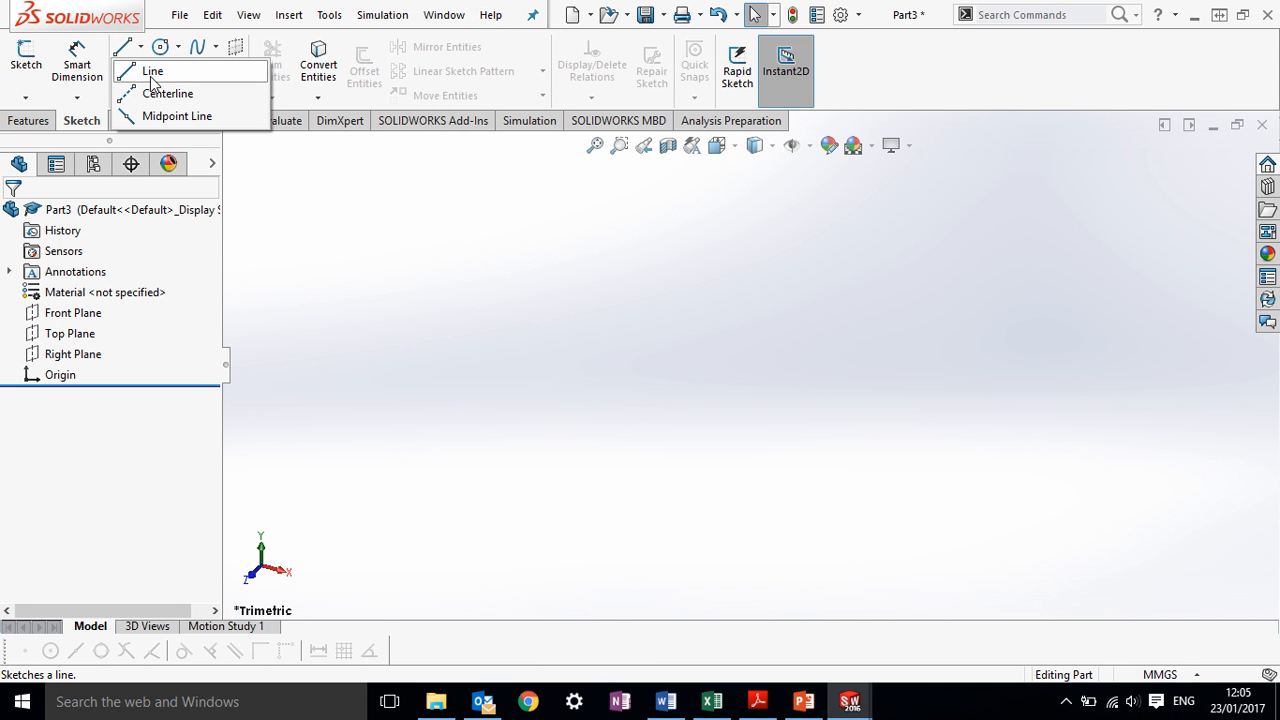
left_click(151, 72)
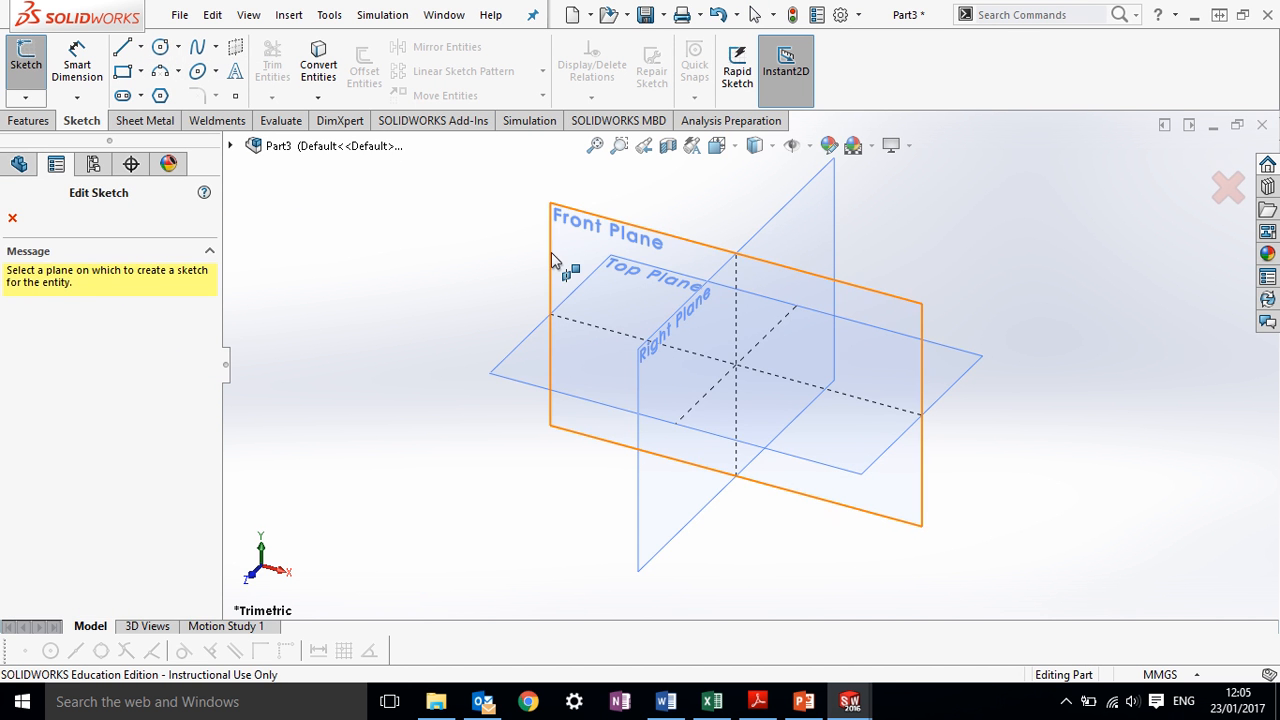
left_click(566, 263)
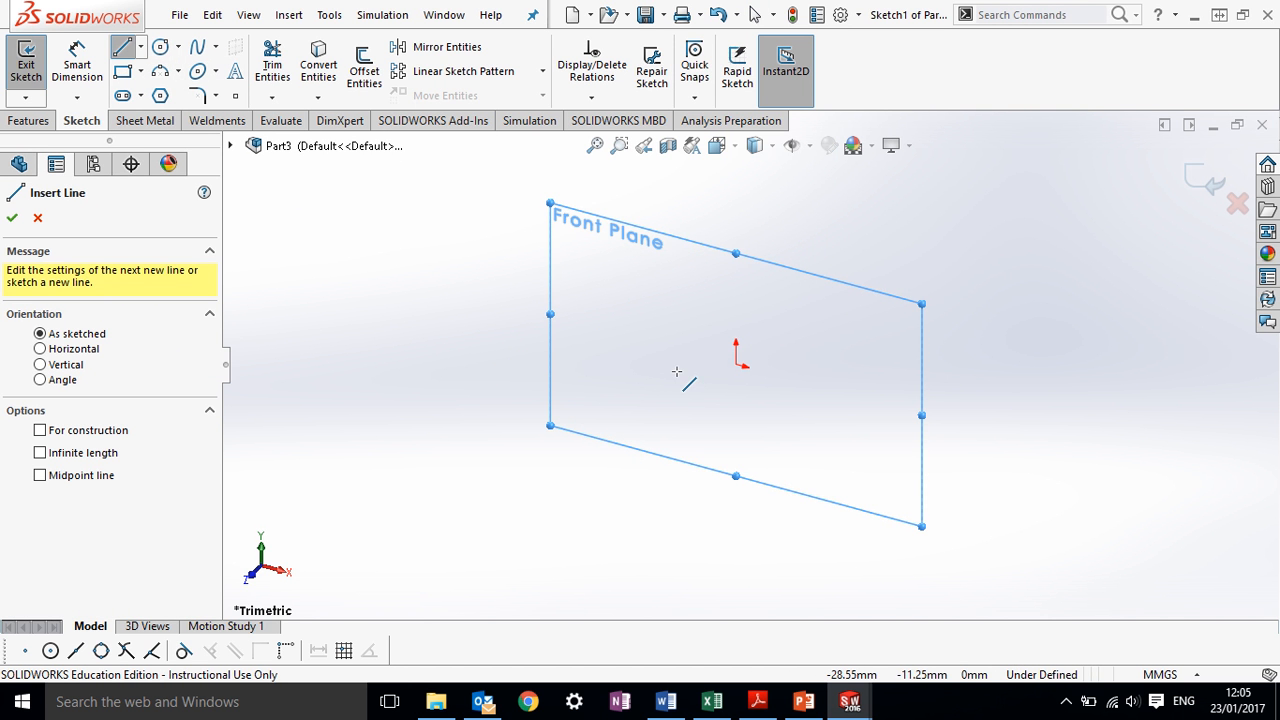
key("space")
left_click(304, 184)
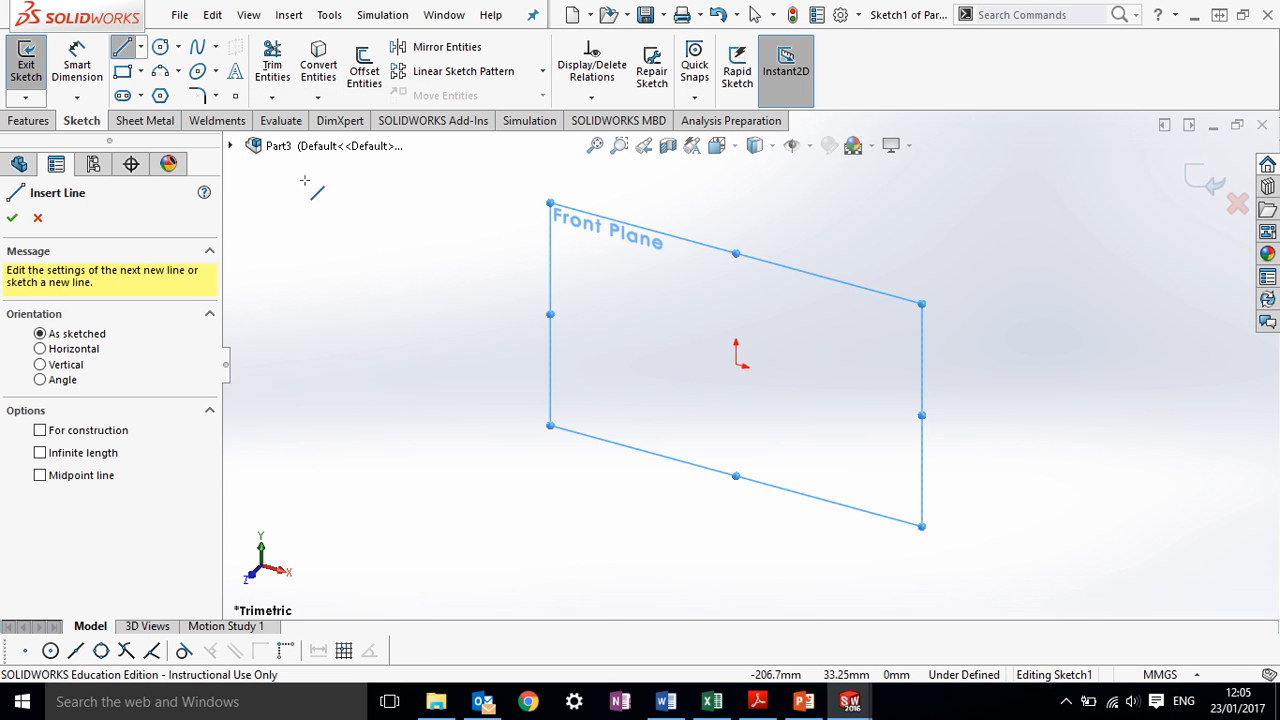
key("space")
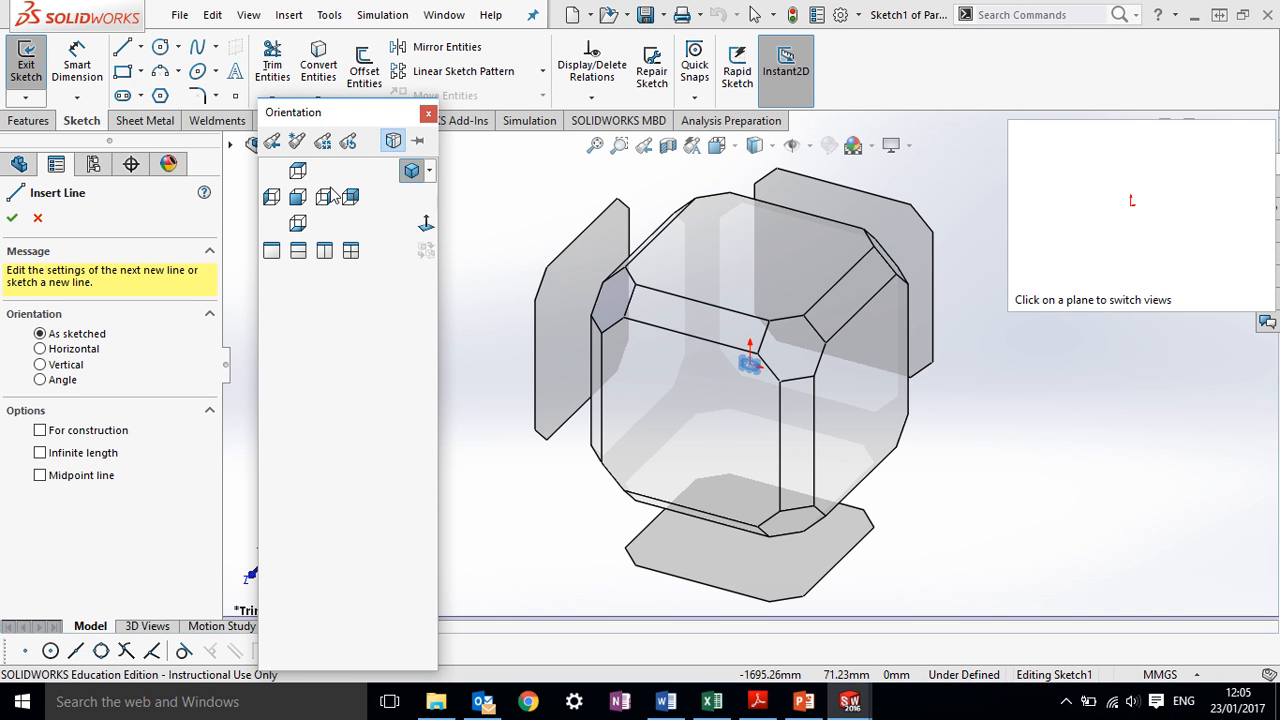
left_click(297, 196)
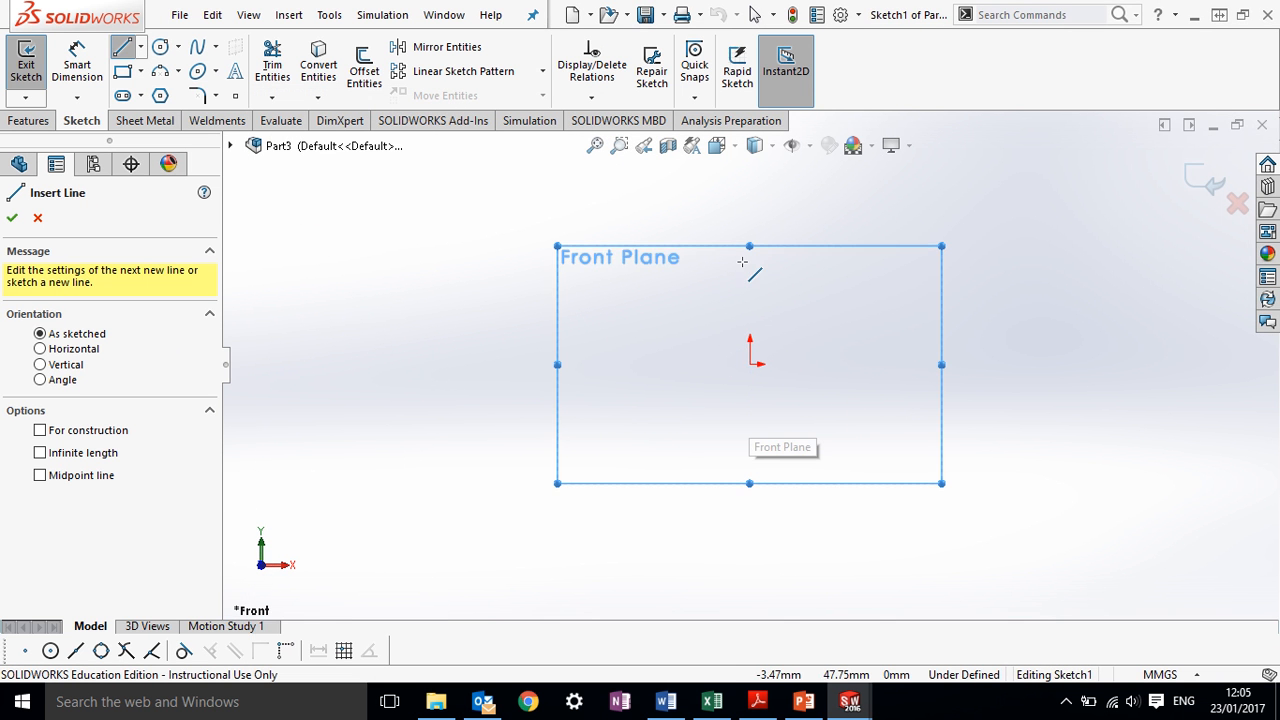
Sketch a closed upright rectangle from four lines with its lower-left corner on the origin, about 28 mm wide and 46 mm tall
left_click(750, 266)
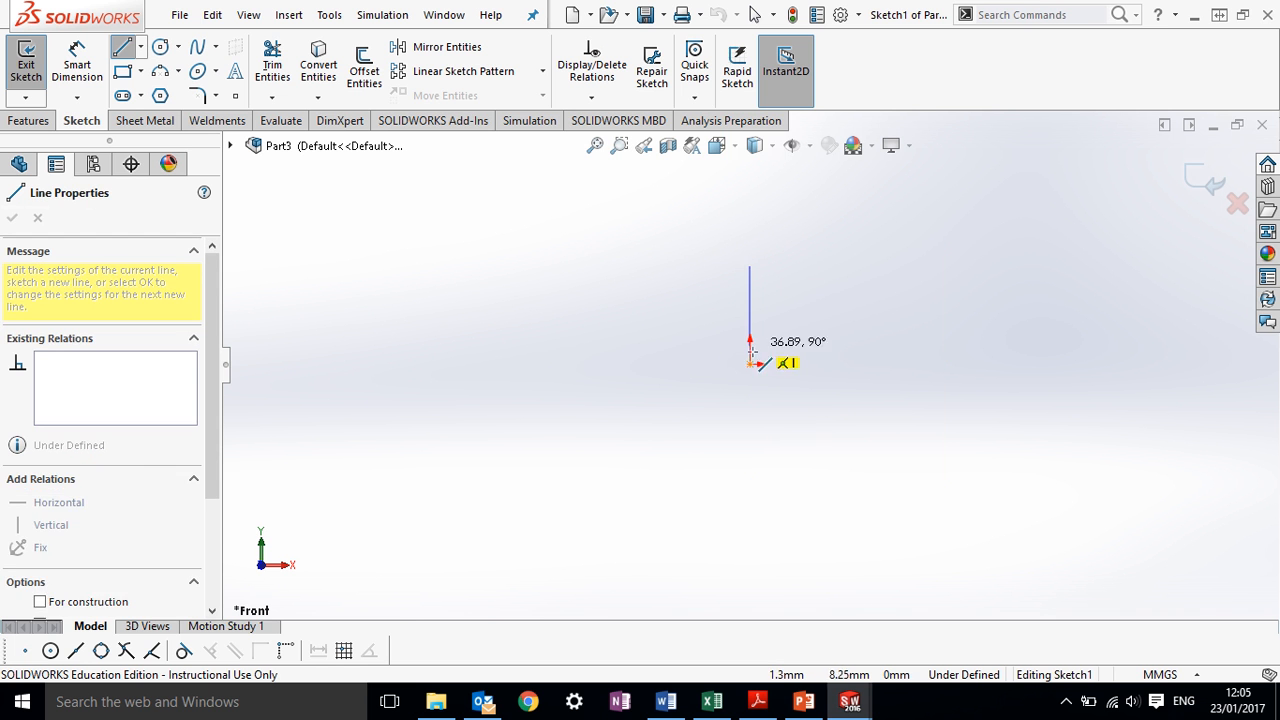
left_click(750, 363)
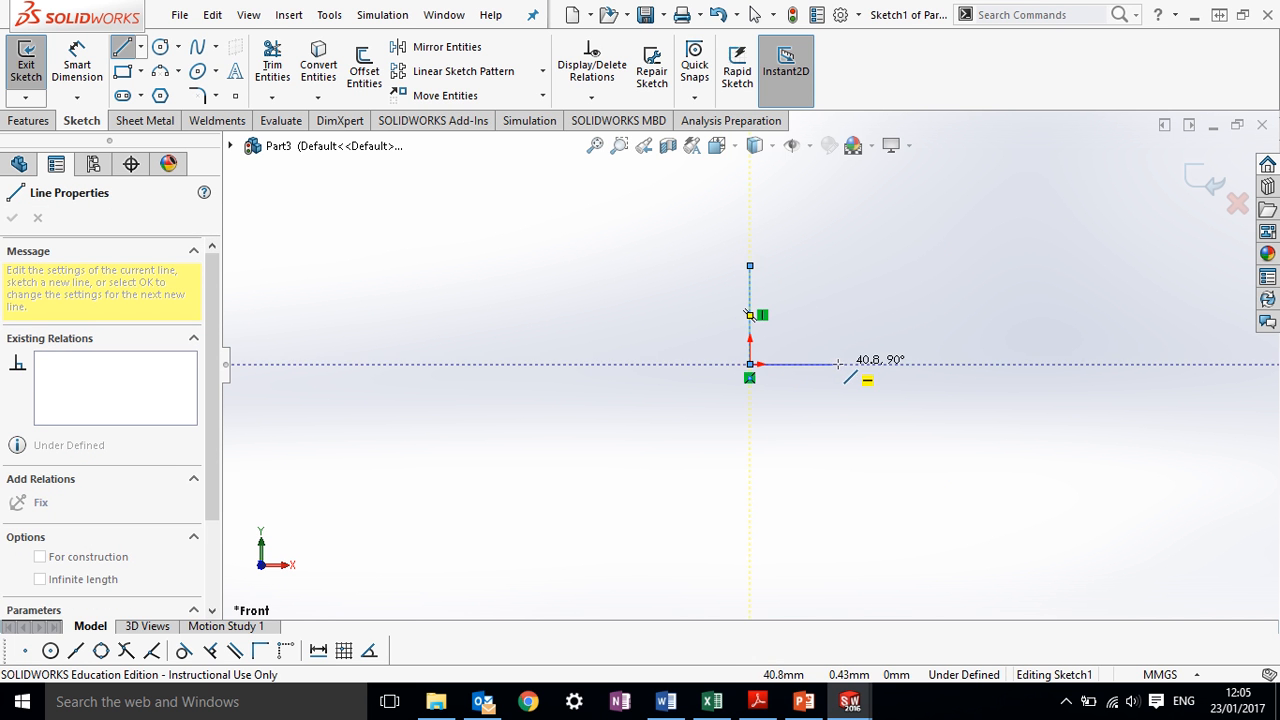
left_click(811, 364)
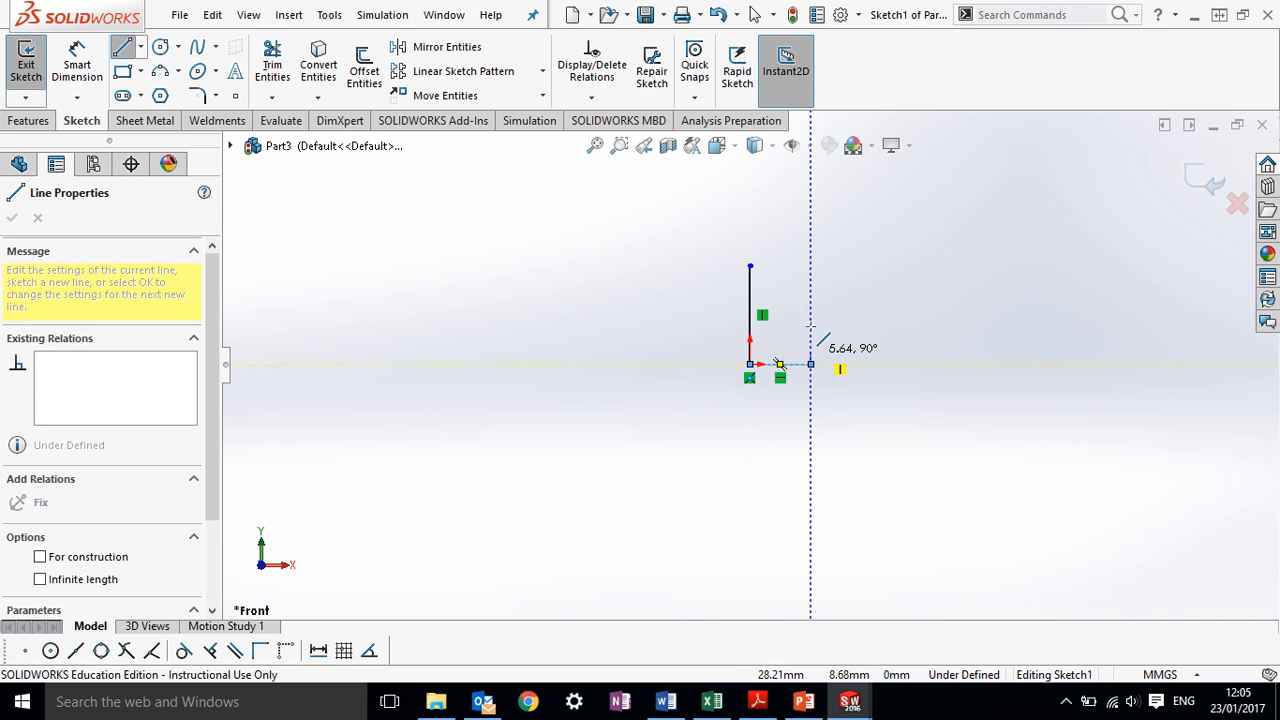
left_click(811, 266)
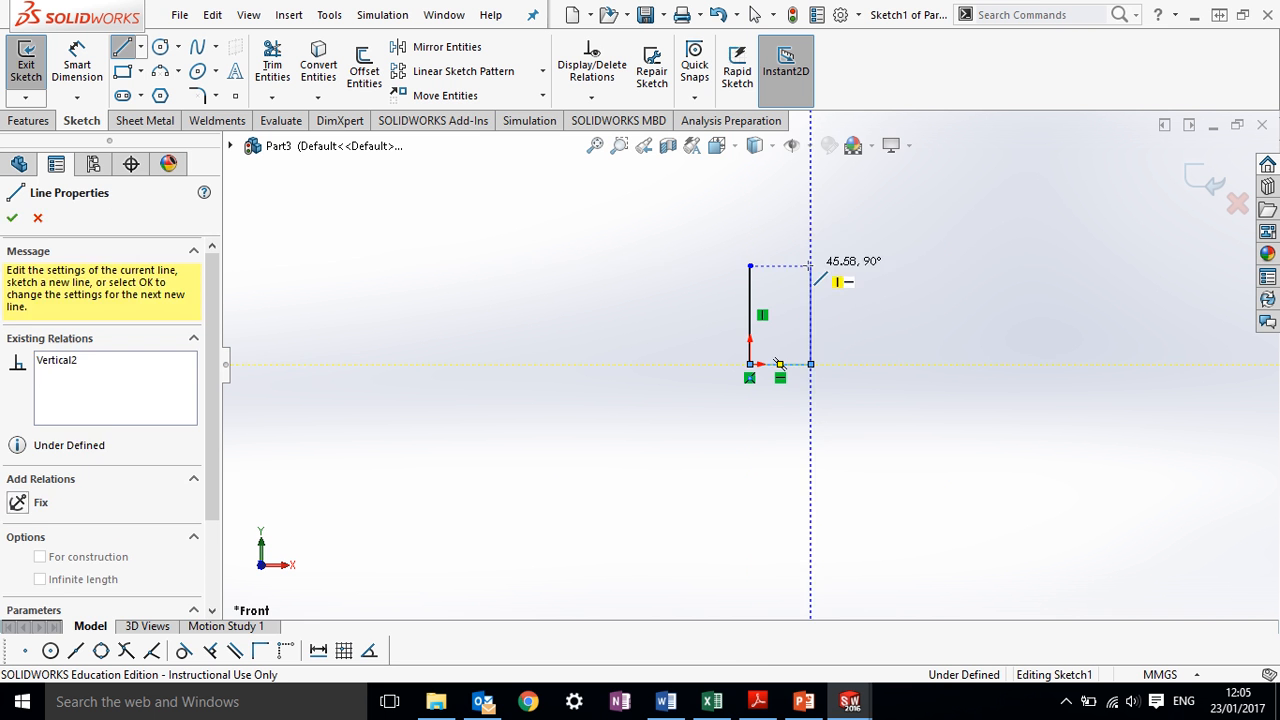
left_click(752, 268)
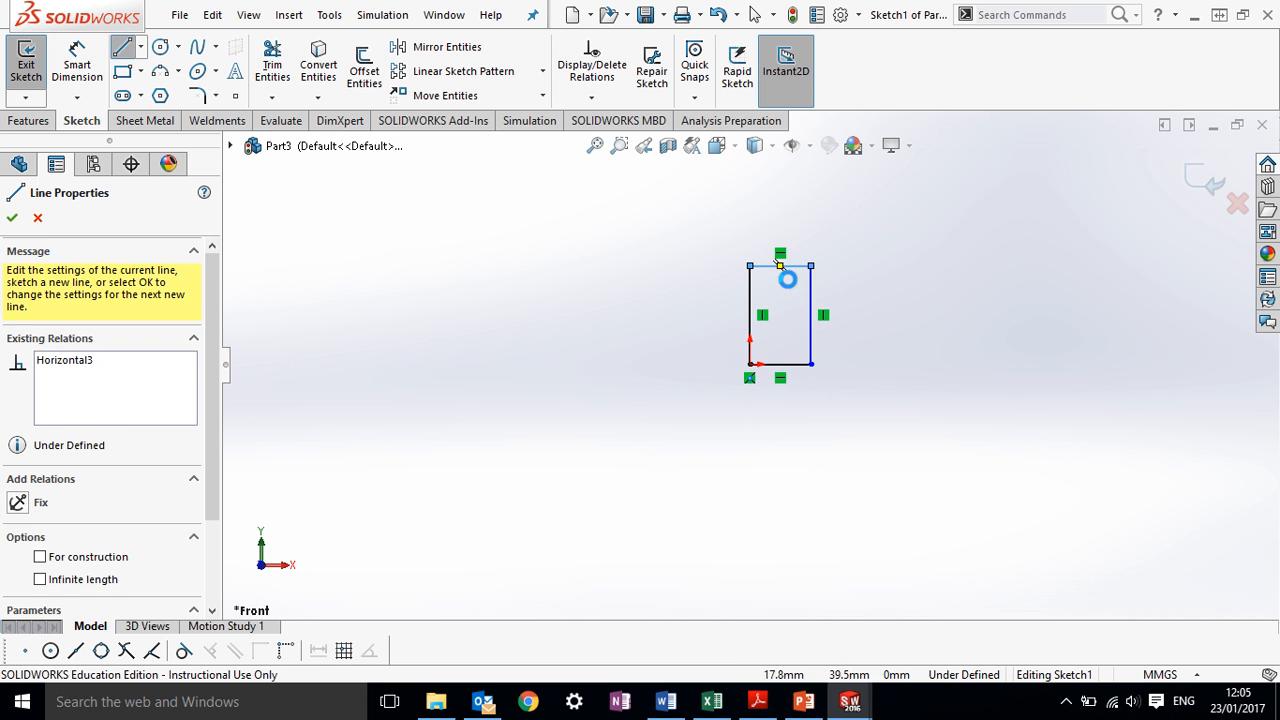
key("Escape")
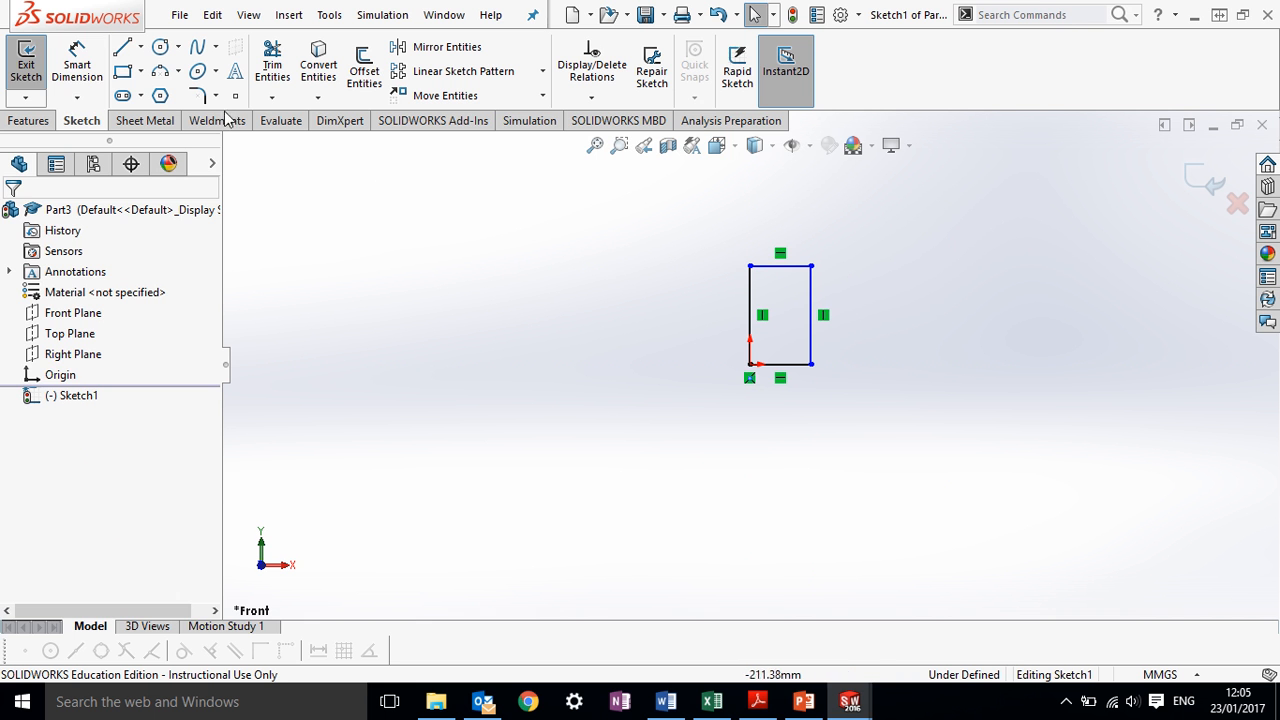
Draw a vertical line inside the rectangle from the midpoint of its top edge to the midpoint of its bottom edge
left_click(126, 52)
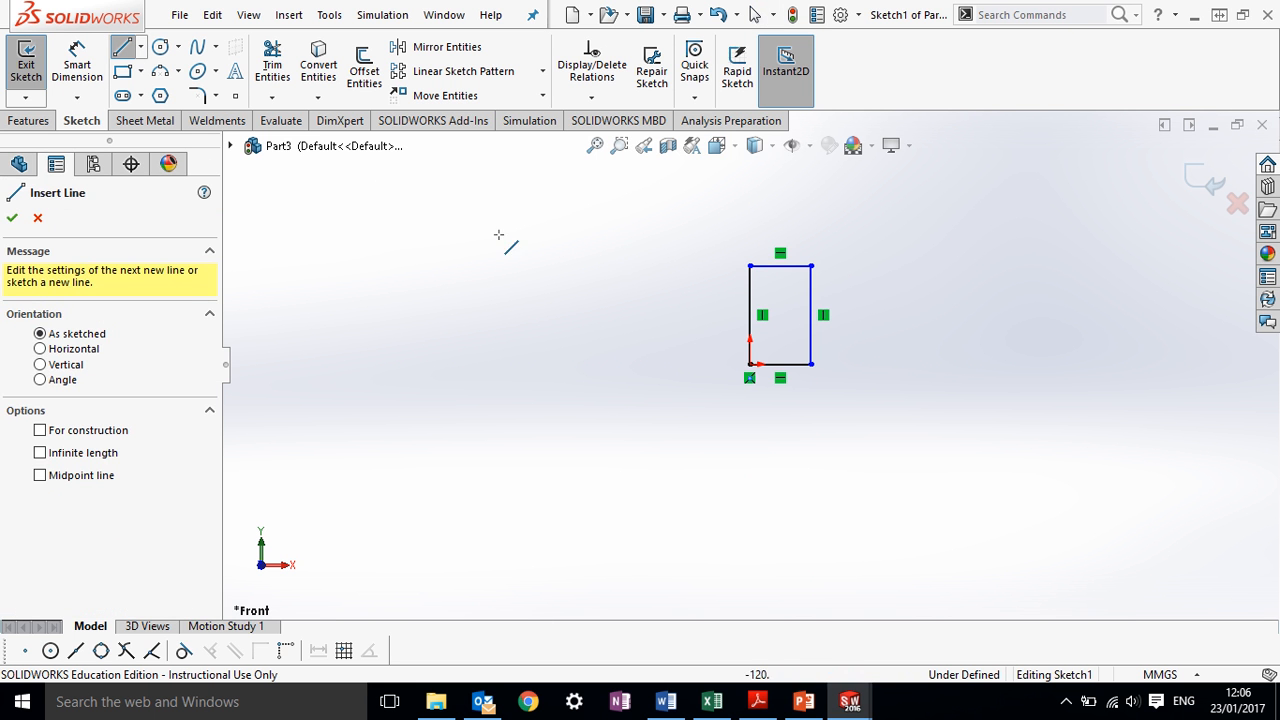
left_click(780, 267)
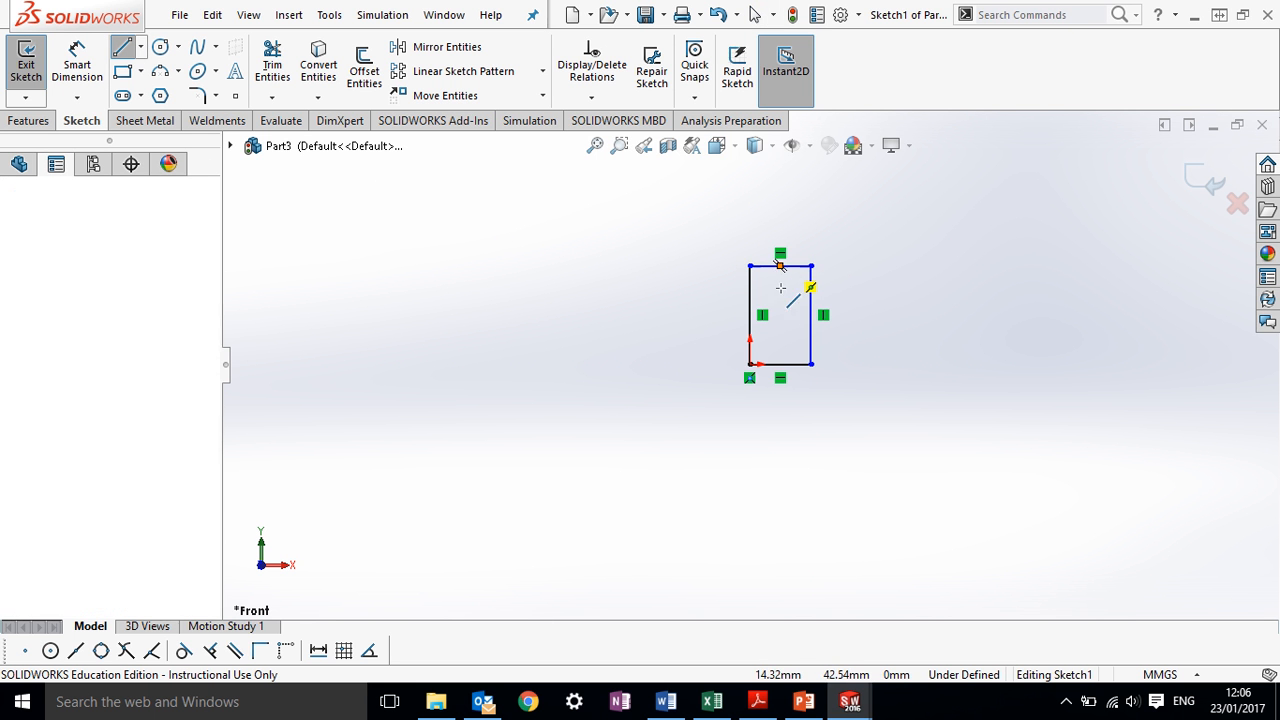
left_click(780, 364)
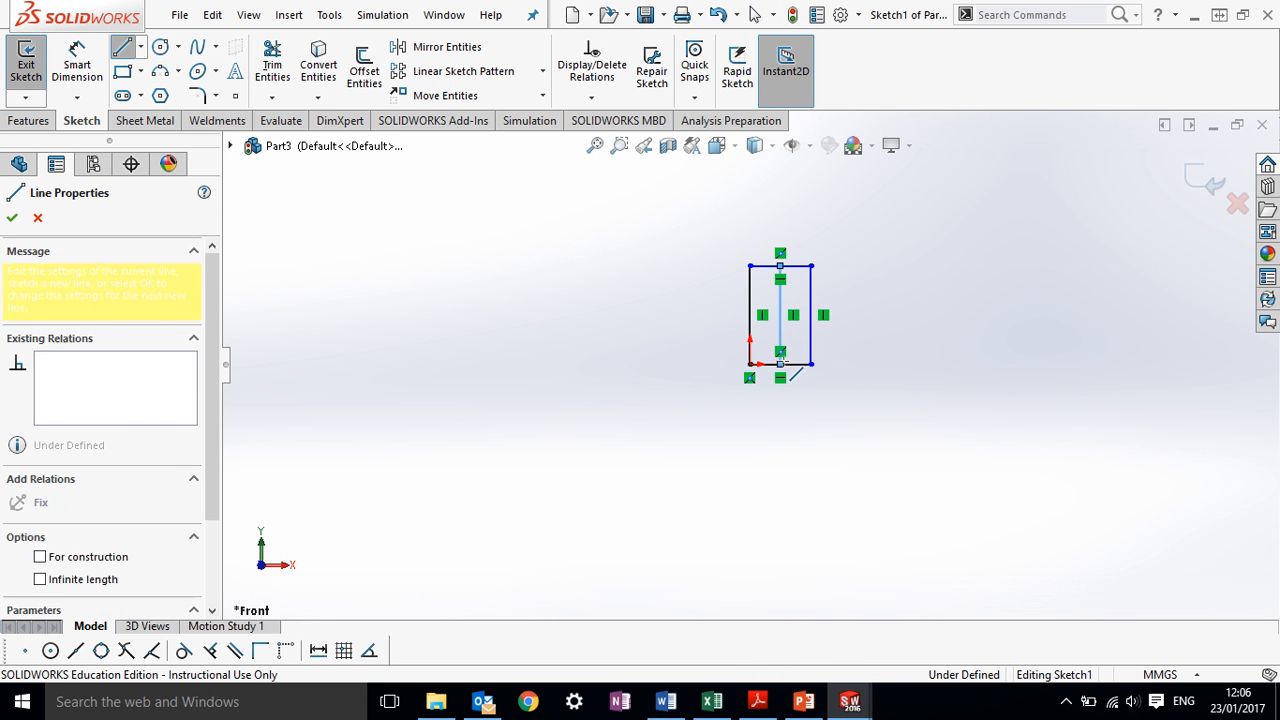
key("Escape")
key("Escape")
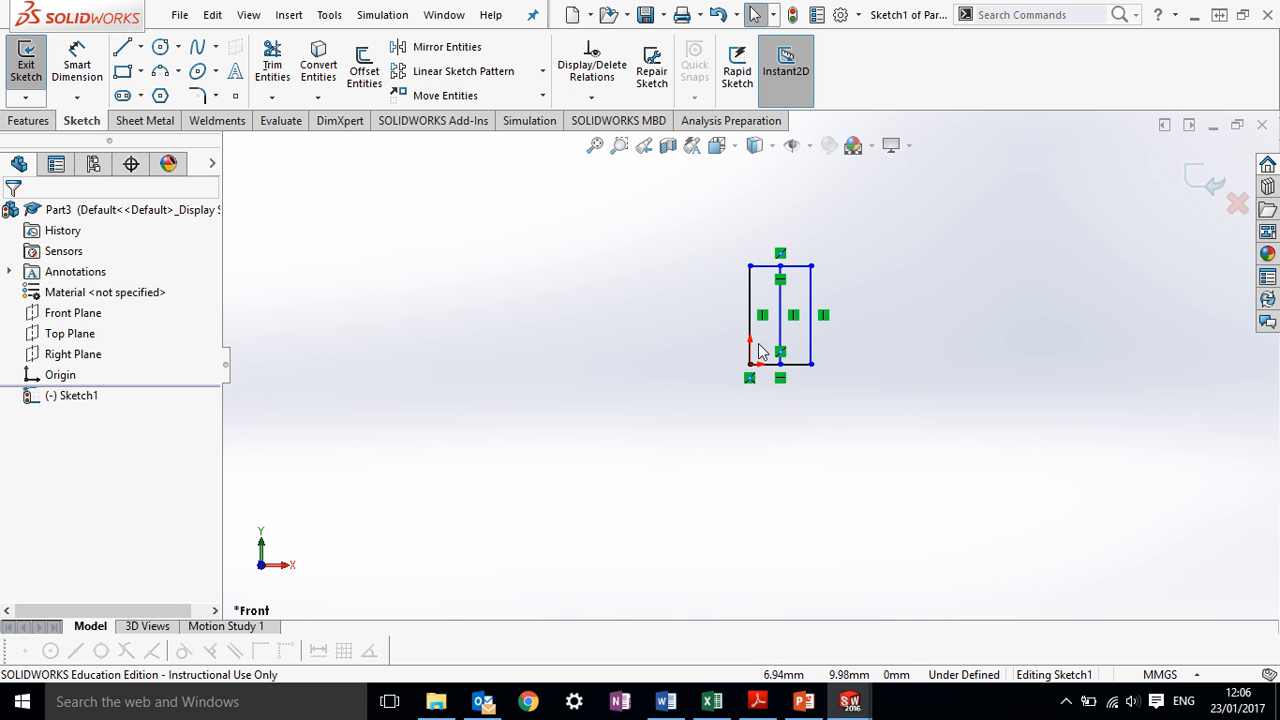
left_click(88, 64)
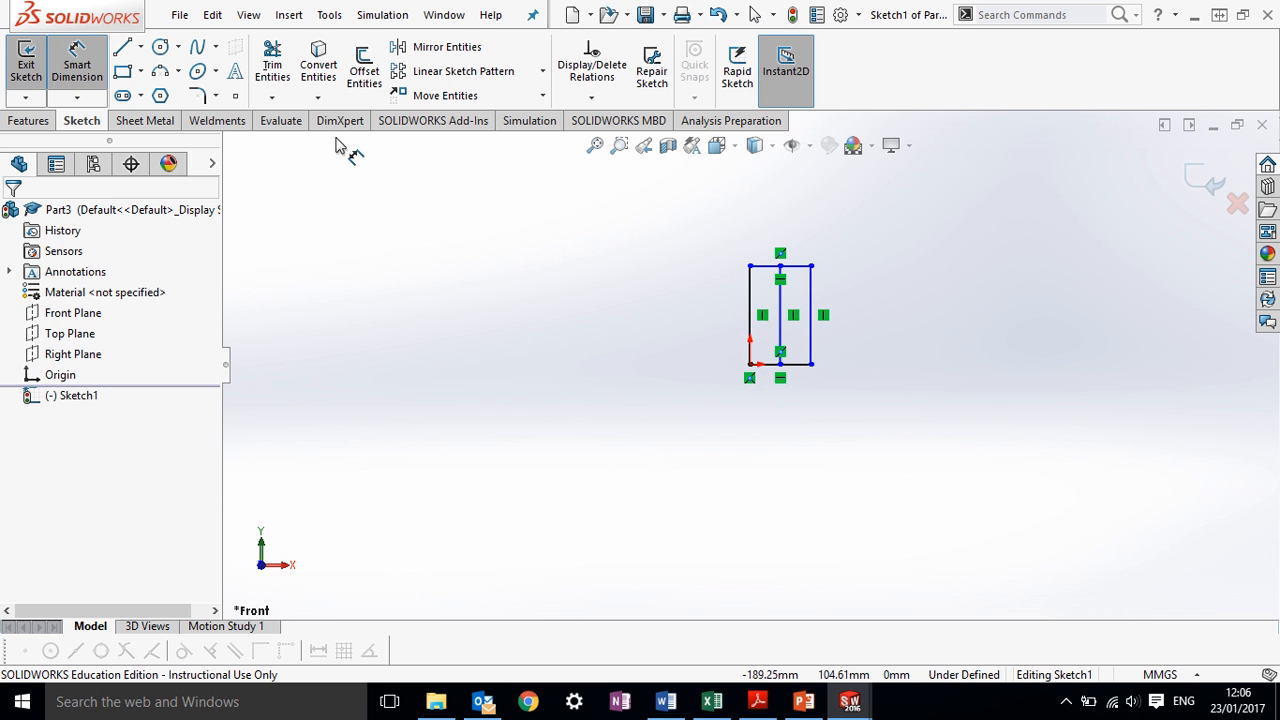
left_click(122, 47)
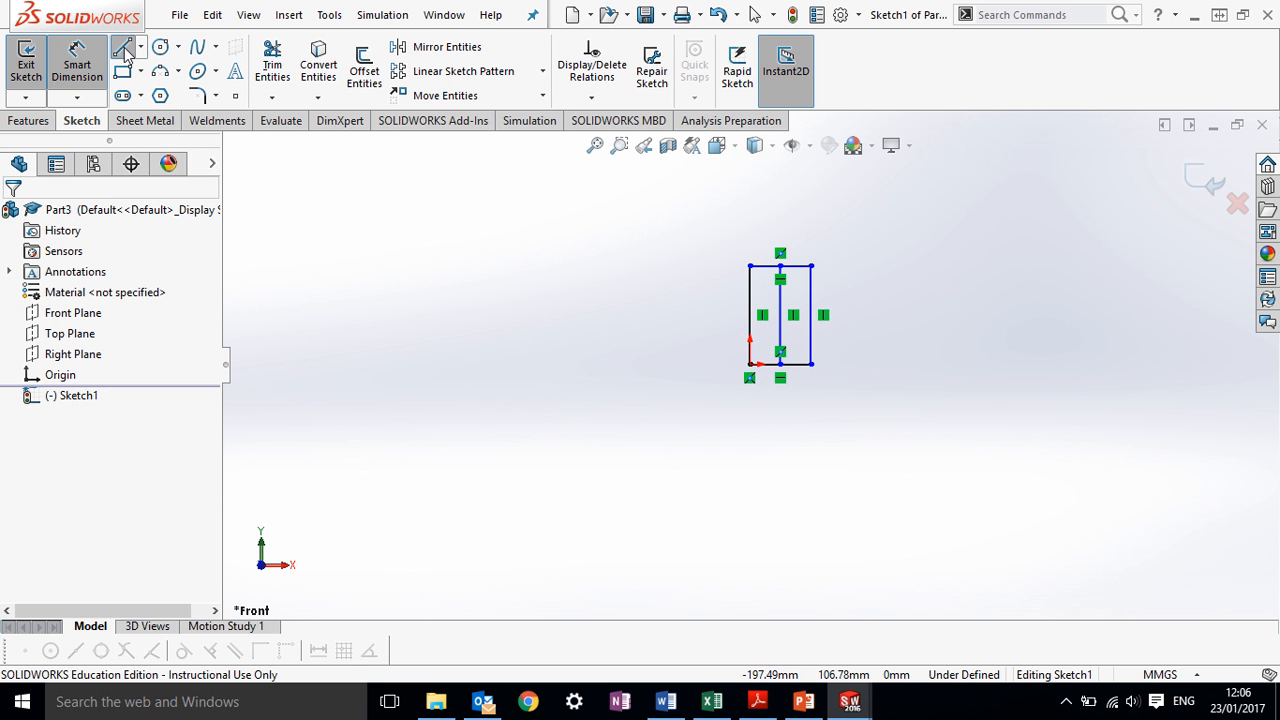
left_click(749, 364)
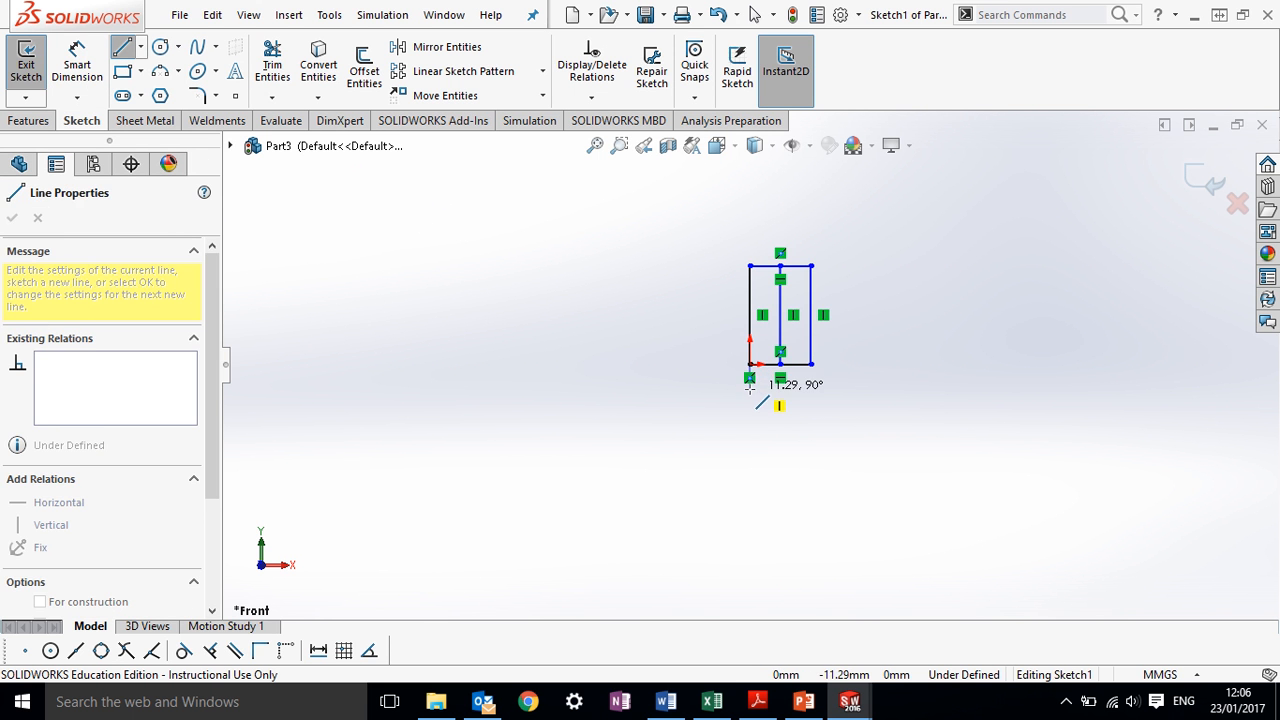
key("Escape")
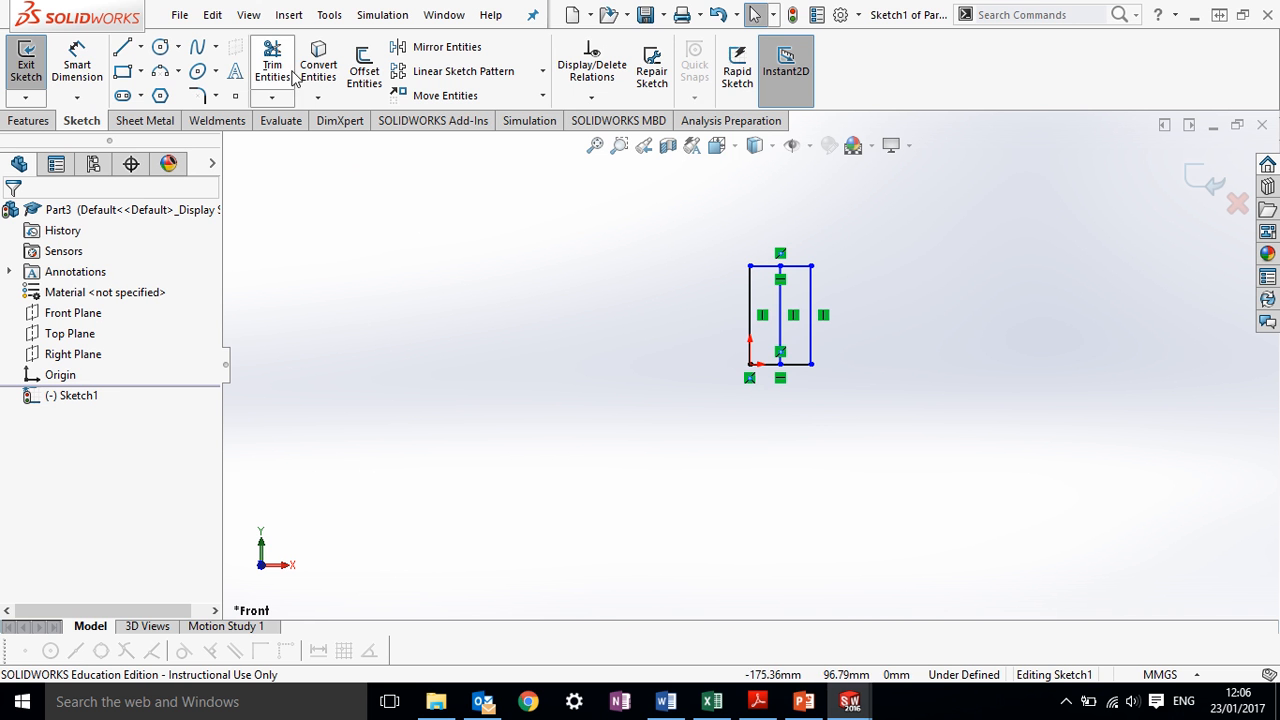
Dimension the rectangle's bottom edge with Smart Dimension and set its width to 300 mm
left_click(77, 65)
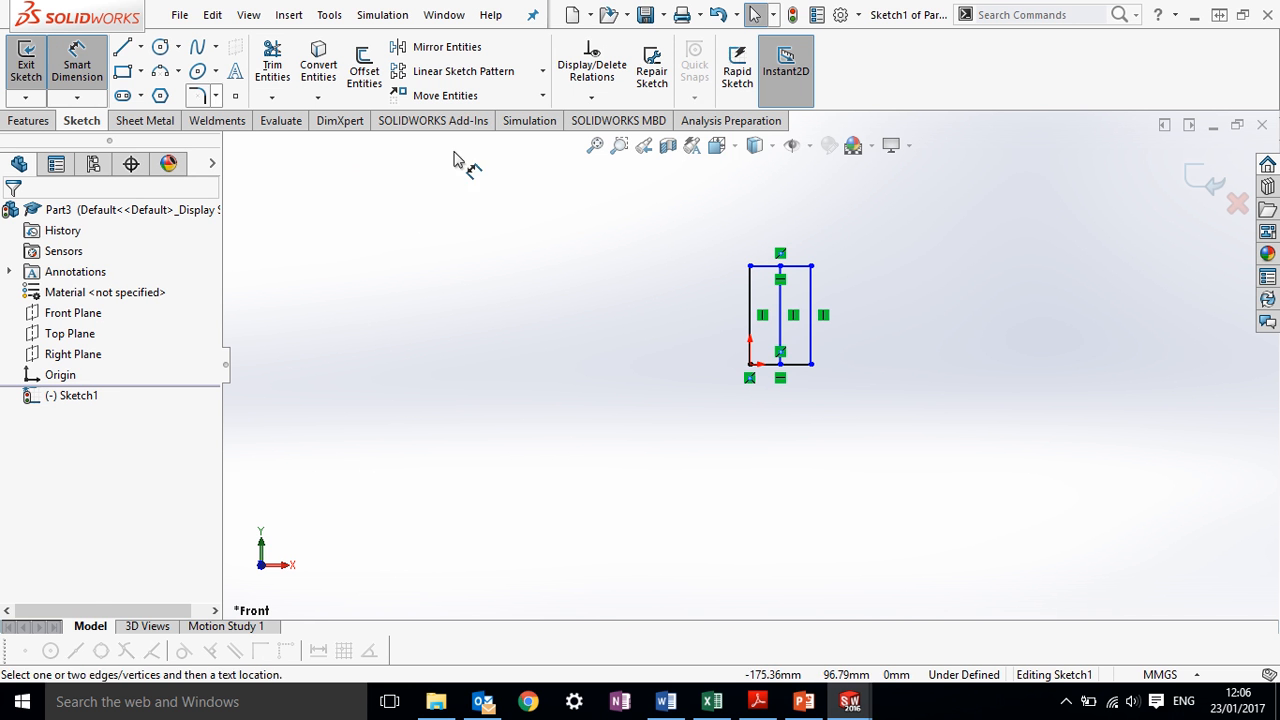
left_click(799, 368)
scroll(791, 414, "up", 3)
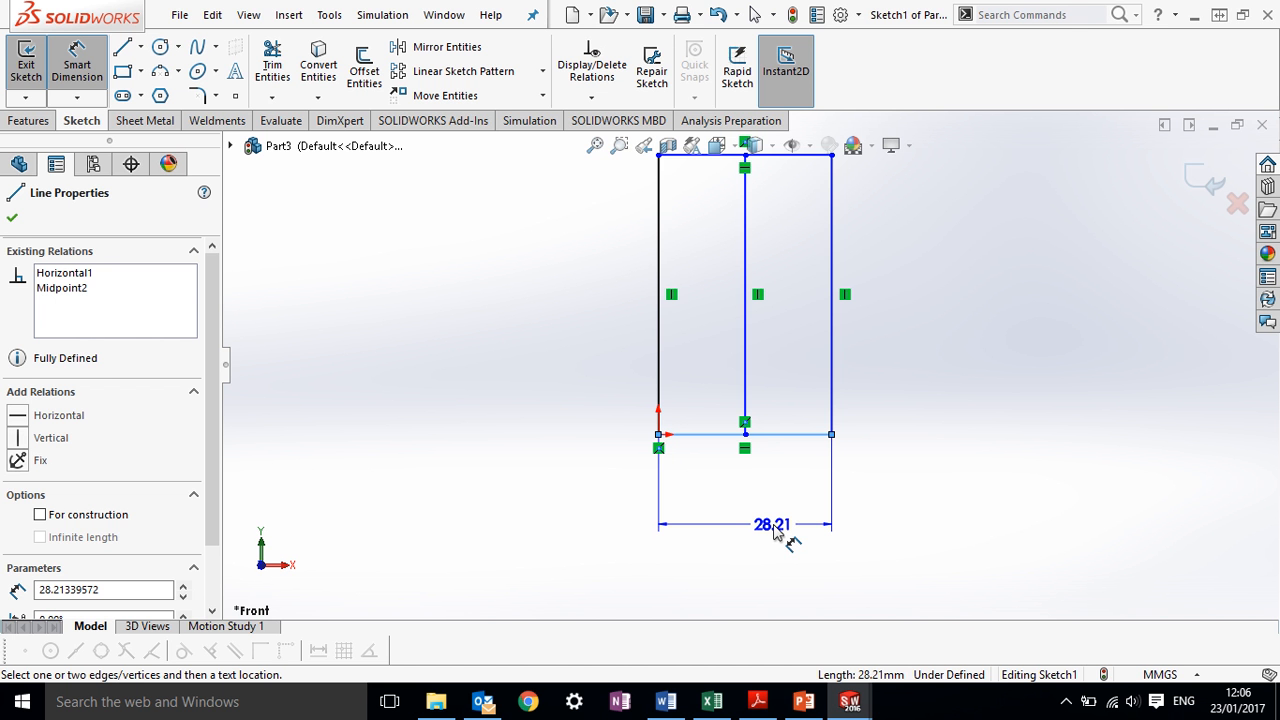
left_click(773, 538)
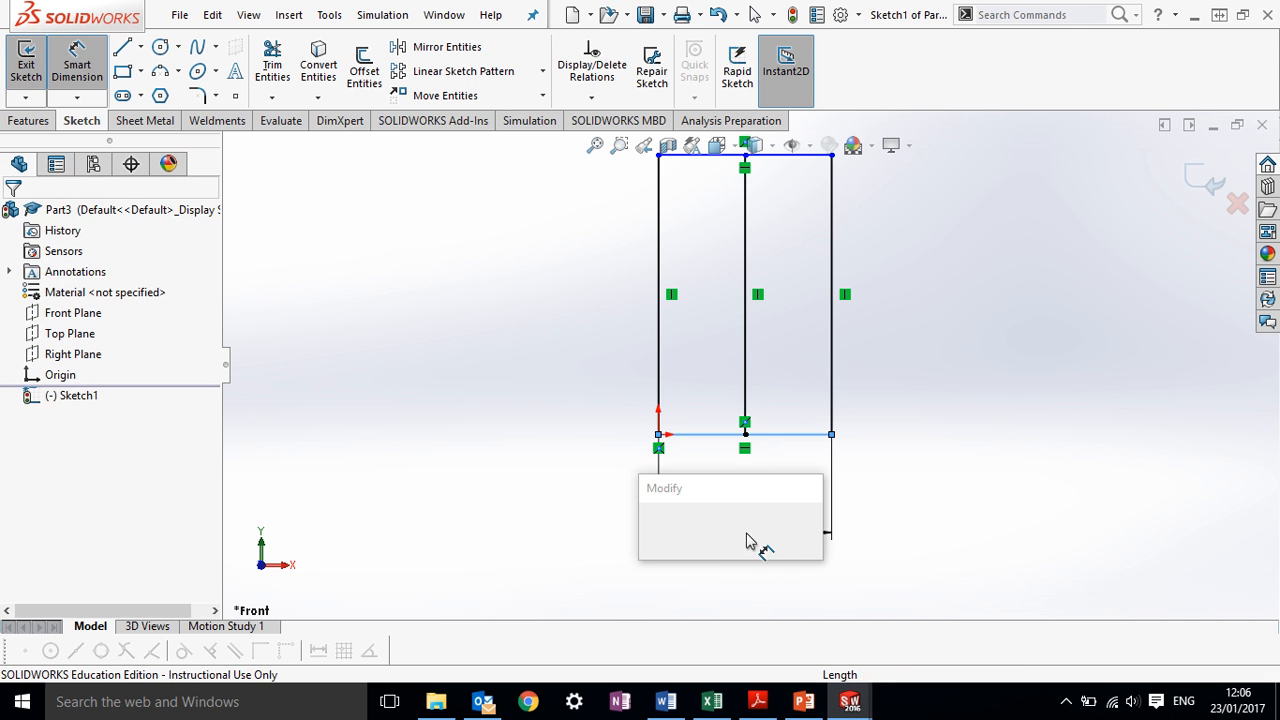
type("300")
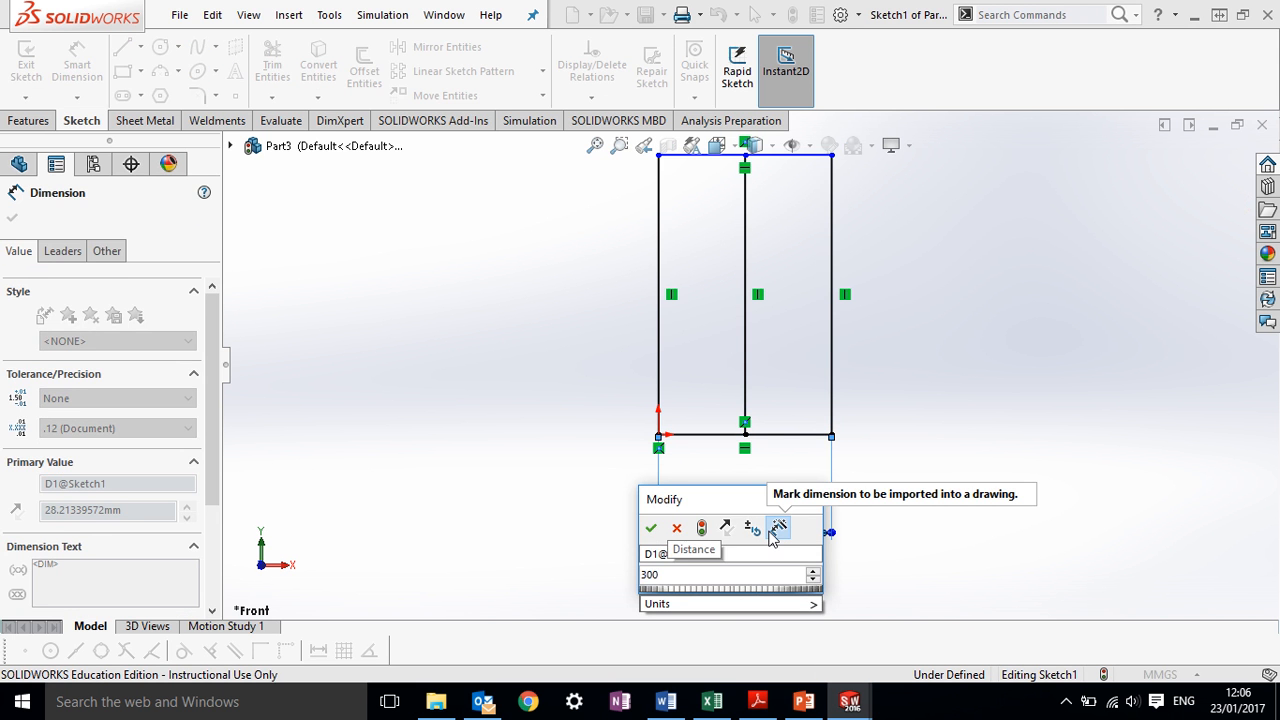
key("Return")
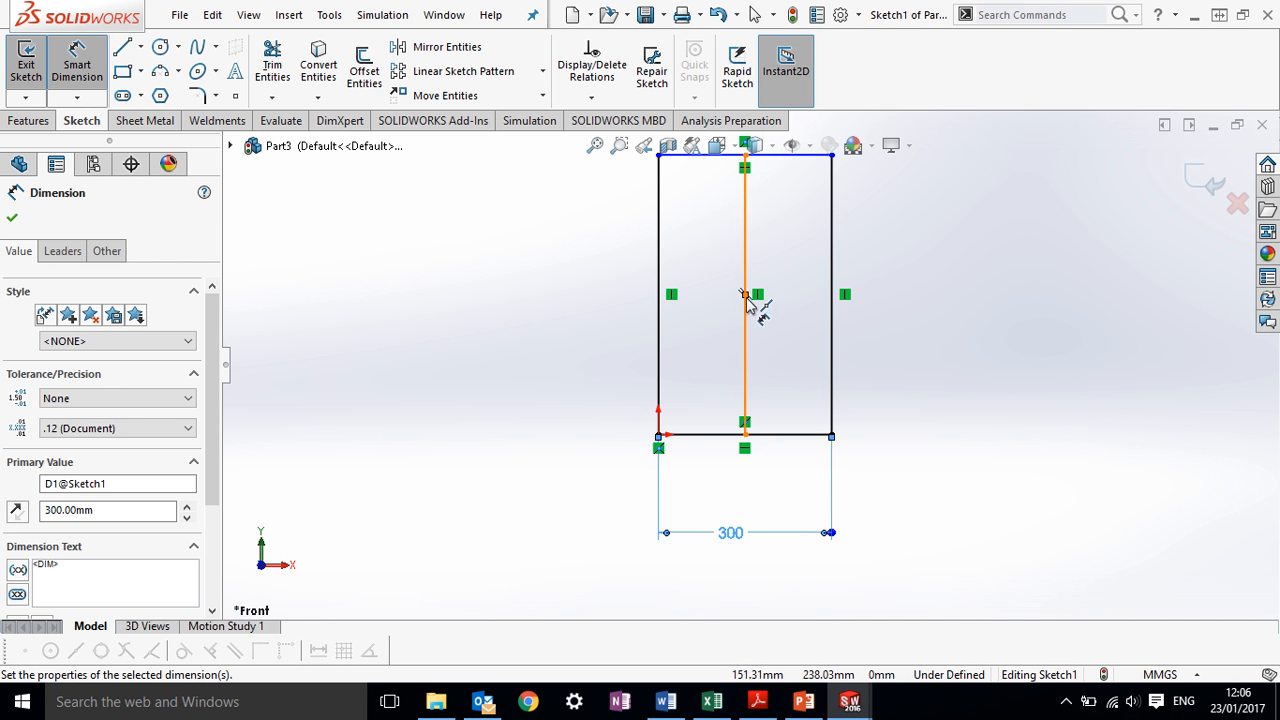
Dimension the rectangle's left edge, set its height to 500 mm and fit the sketch in view
left_click(658, 250)
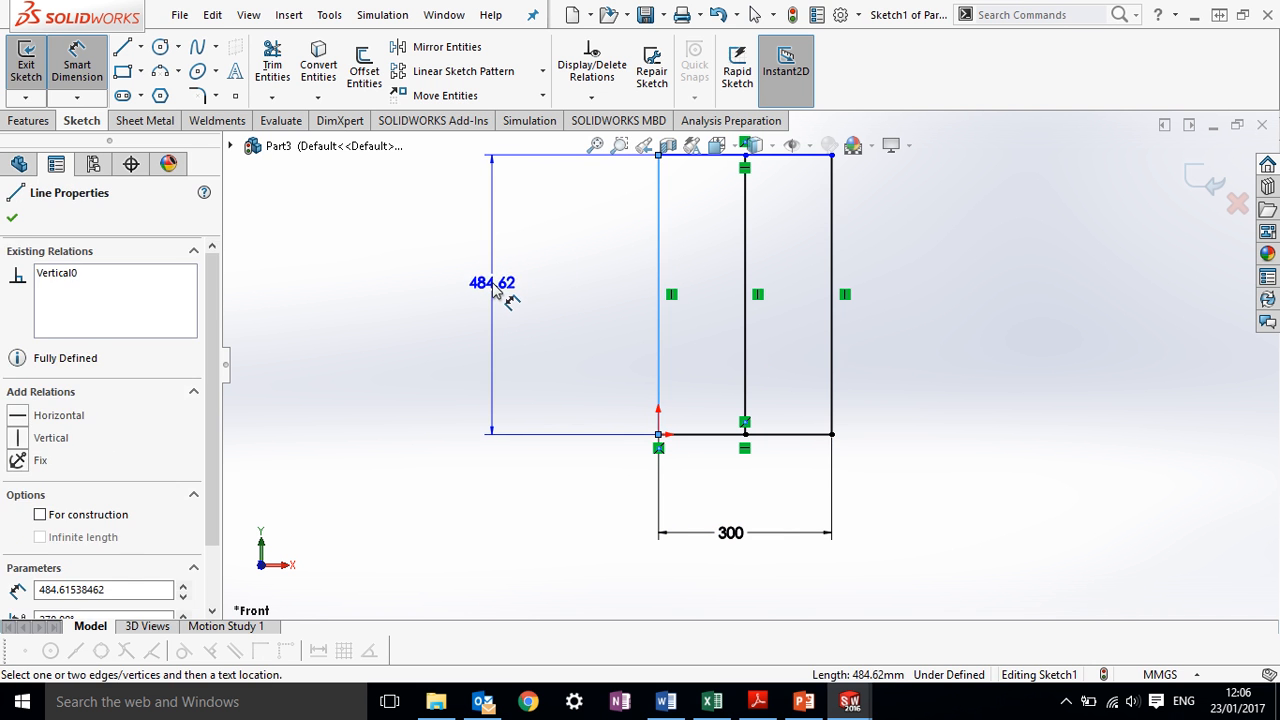
left_click(492, 290)
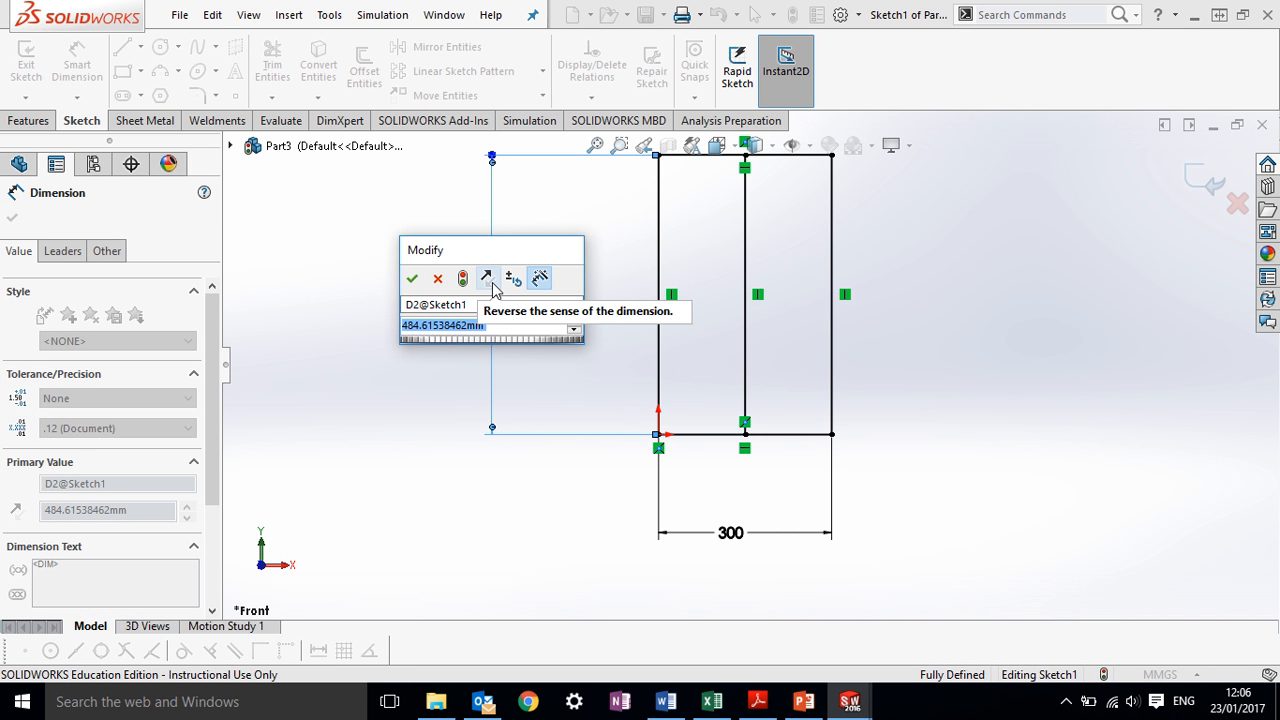
type("500")
key("Return")
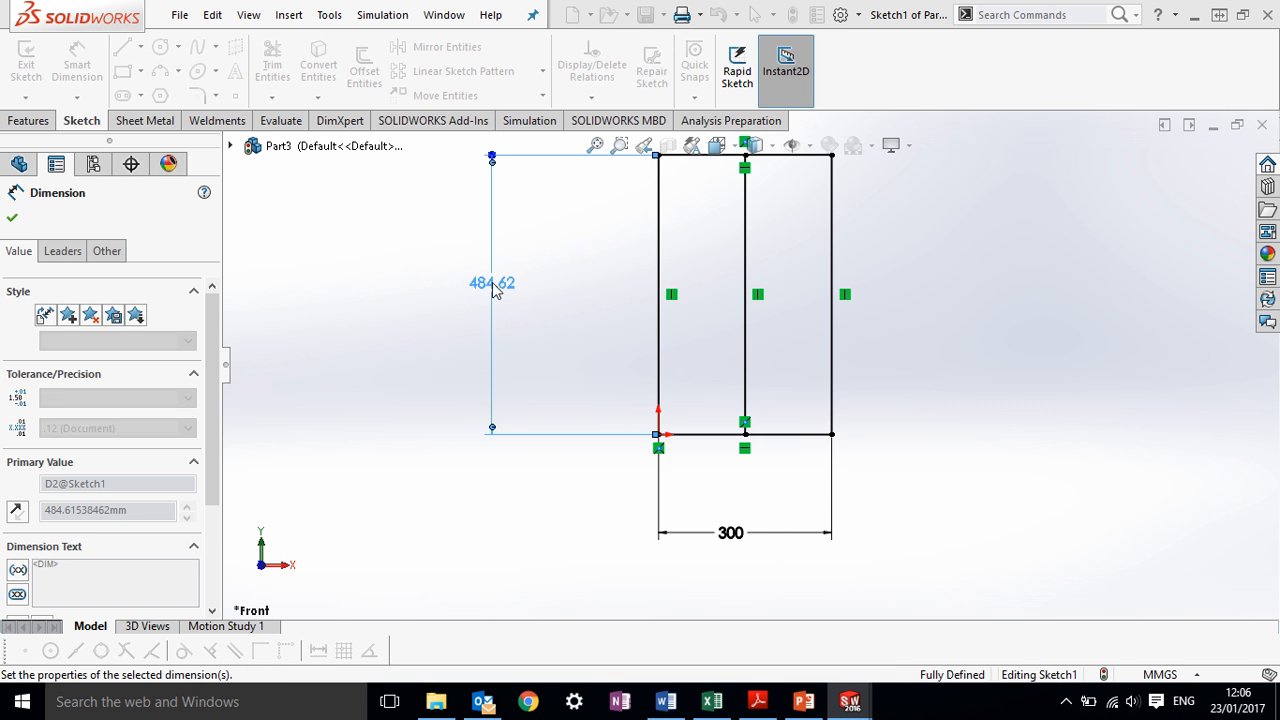
key("f")
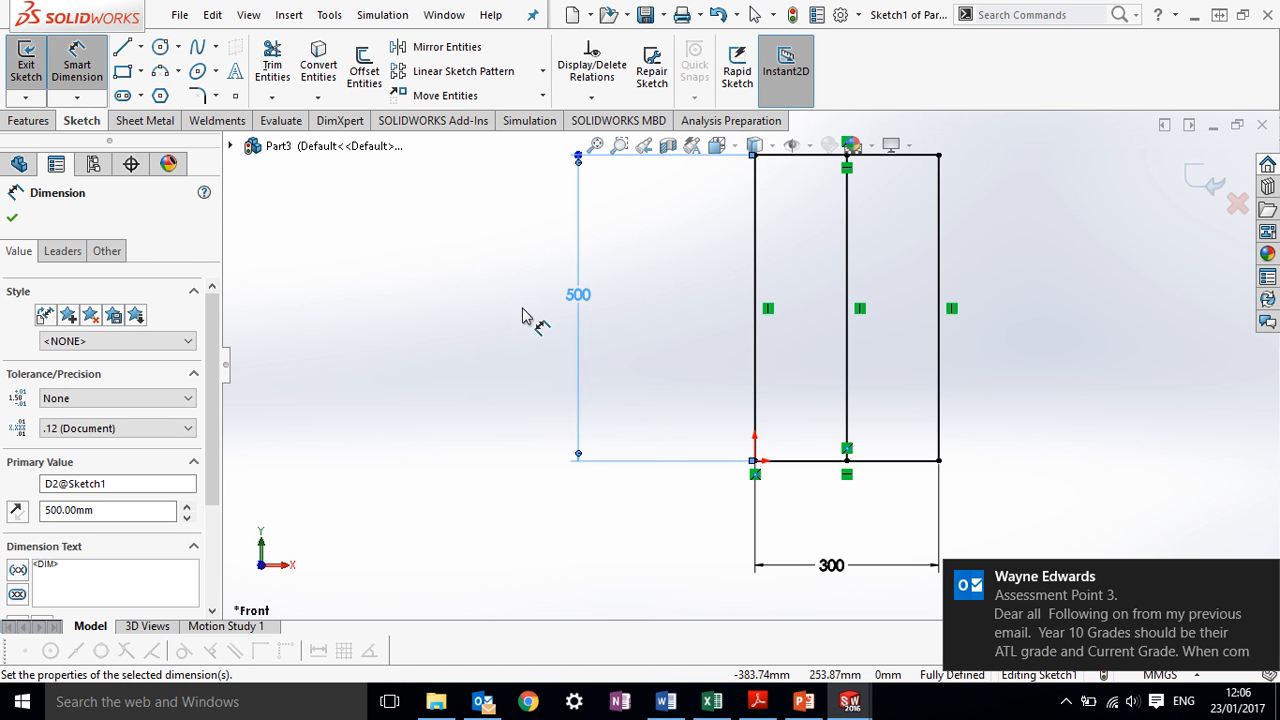
key("Escape")
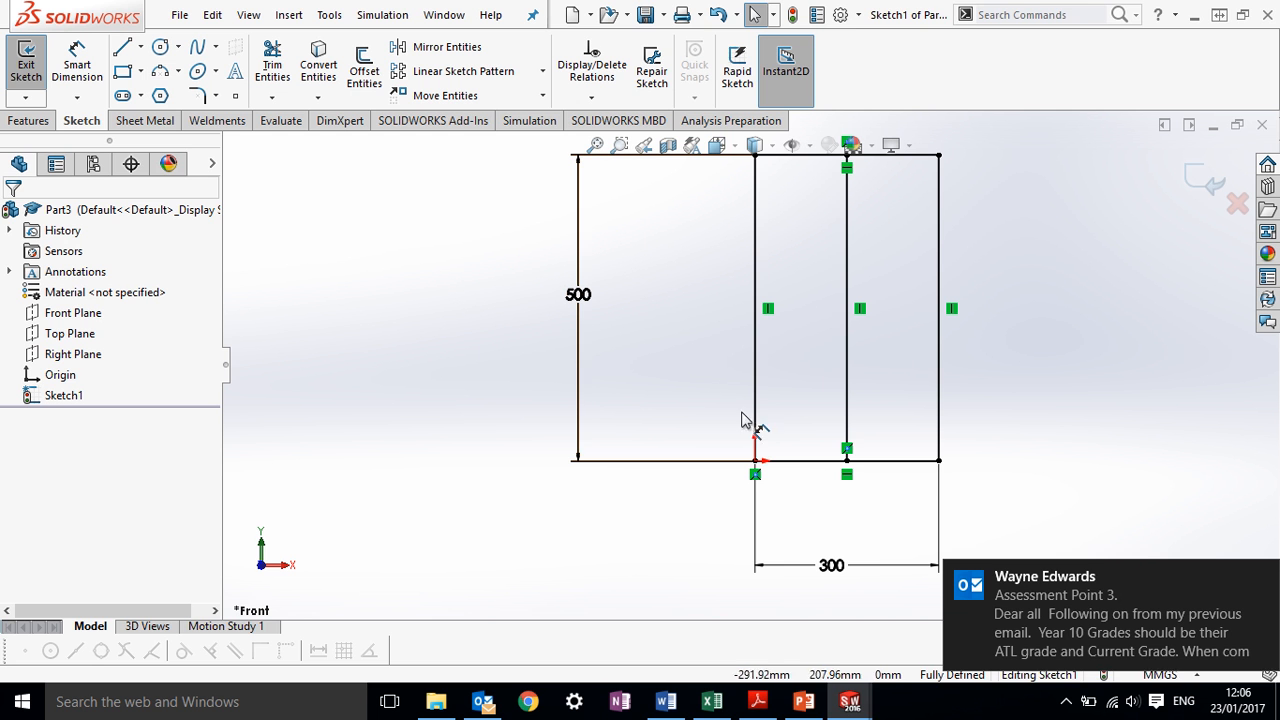
Dismiss the e-mail notification and exit the finished frame sketch
left_click(1263, 577)
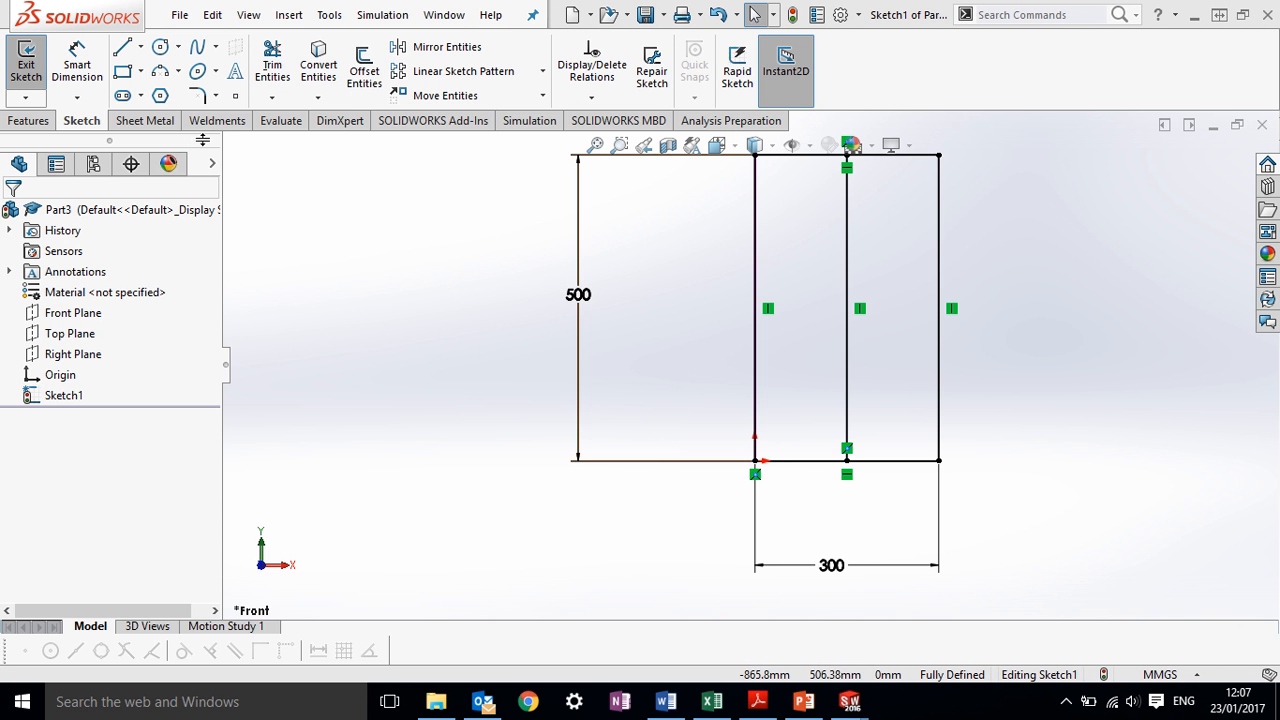
left_click(144, 120)
left_click(220, 121)
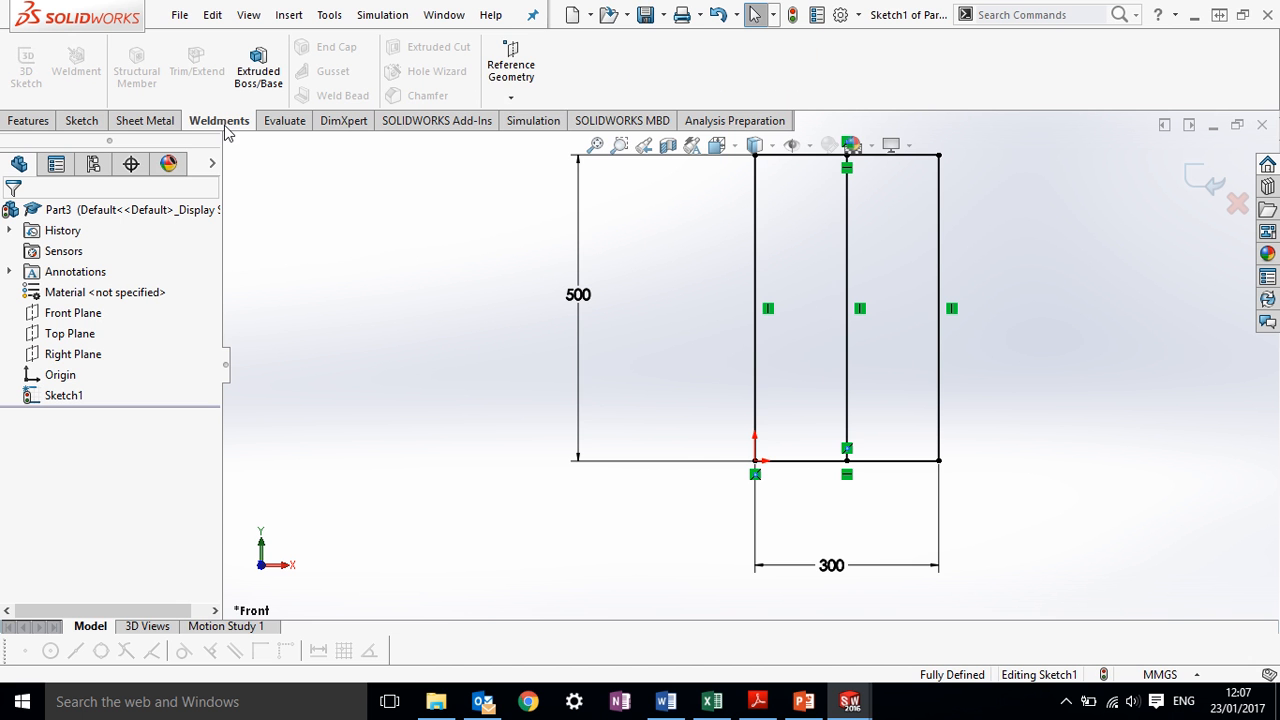
left_click(1195, 178)
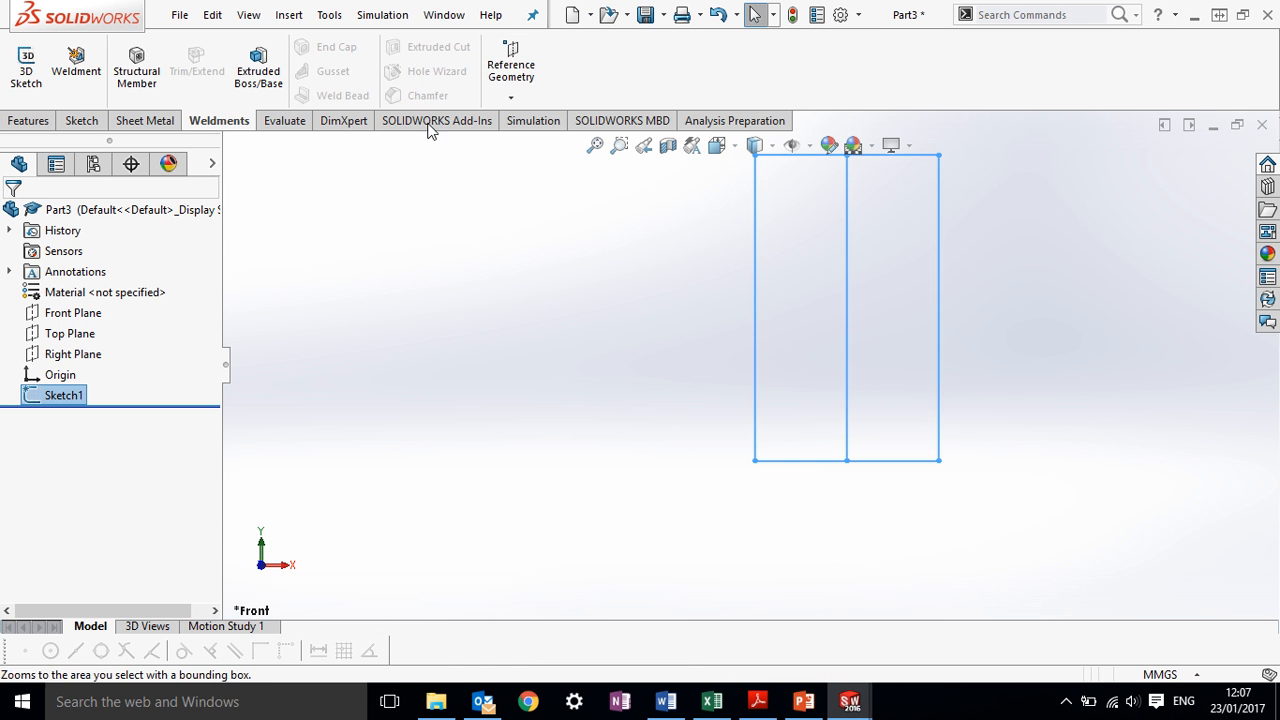
Start a Structural Member with the iso standard, square tube type and 40 x 40 x 4 size
left_click(140, 72)
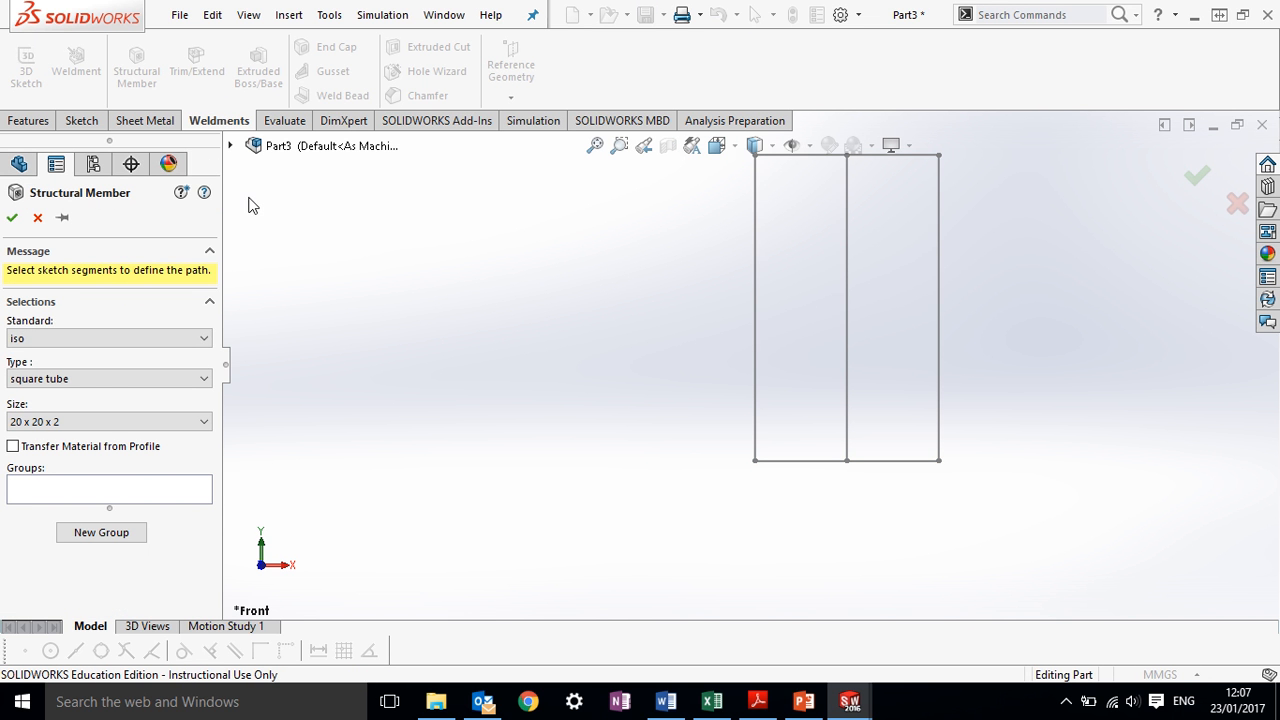
left_click(205, 337)
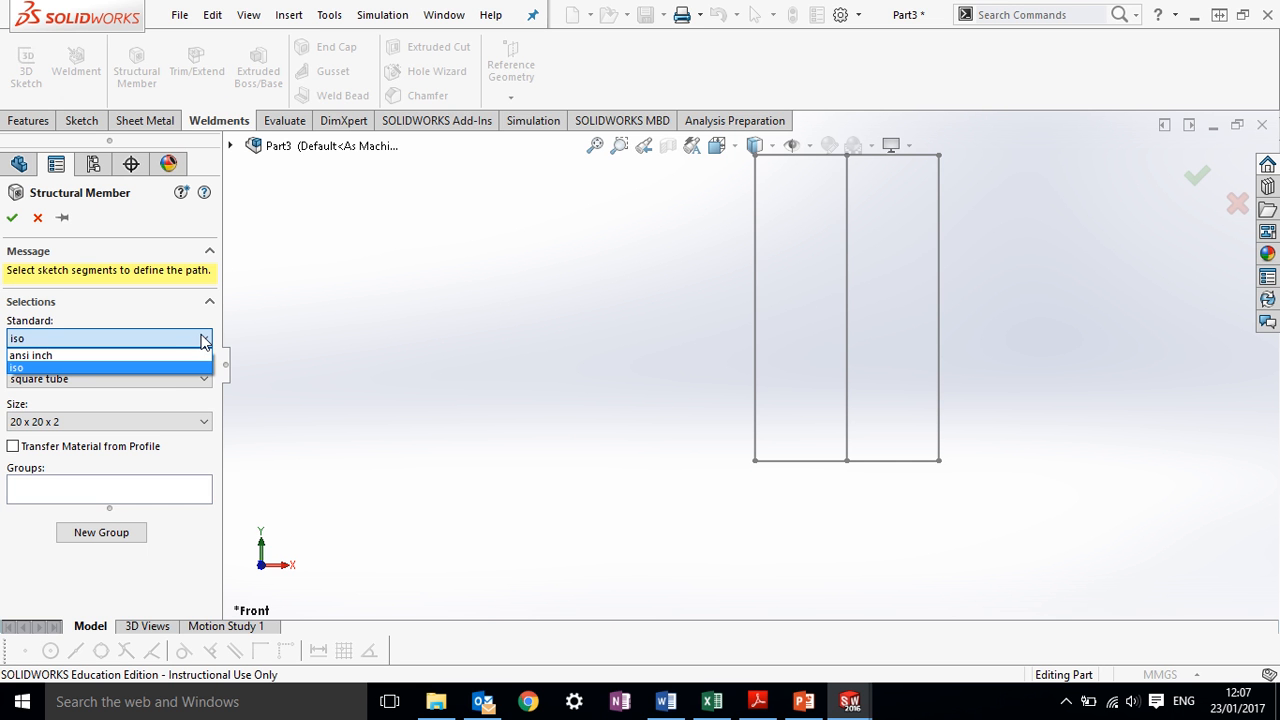
left_click(160, 368)
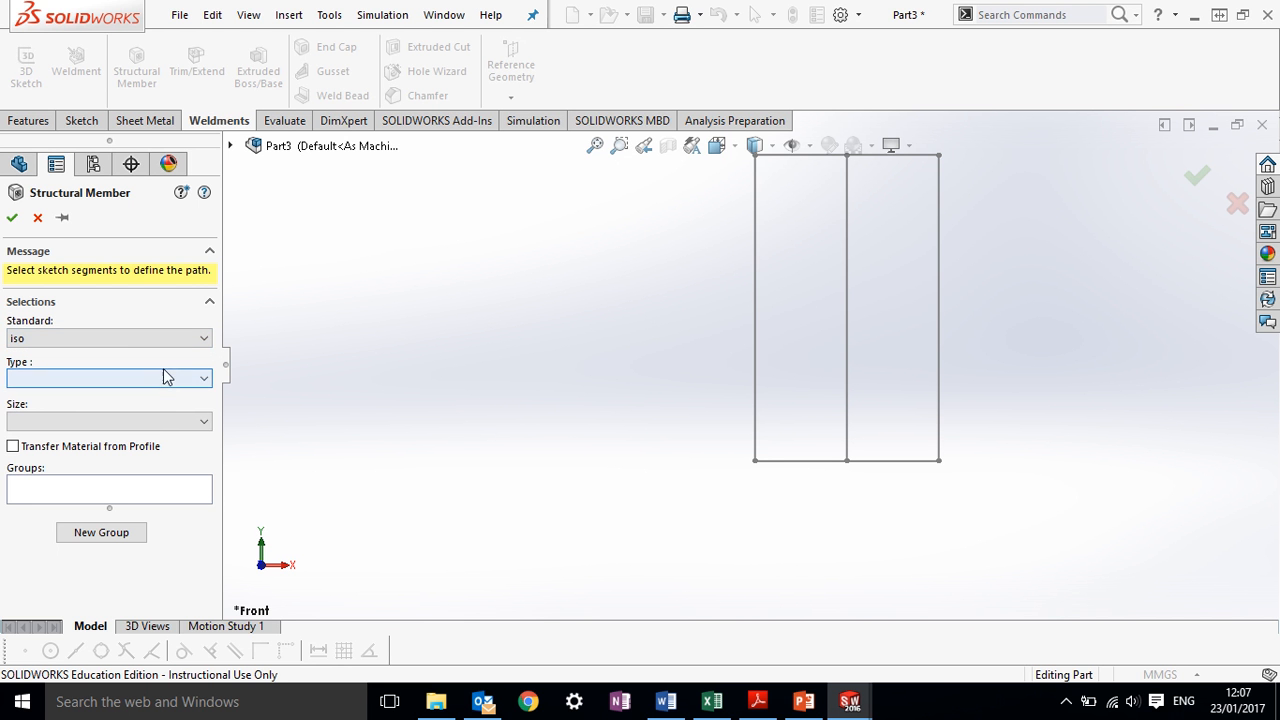
left_click(165, 379)
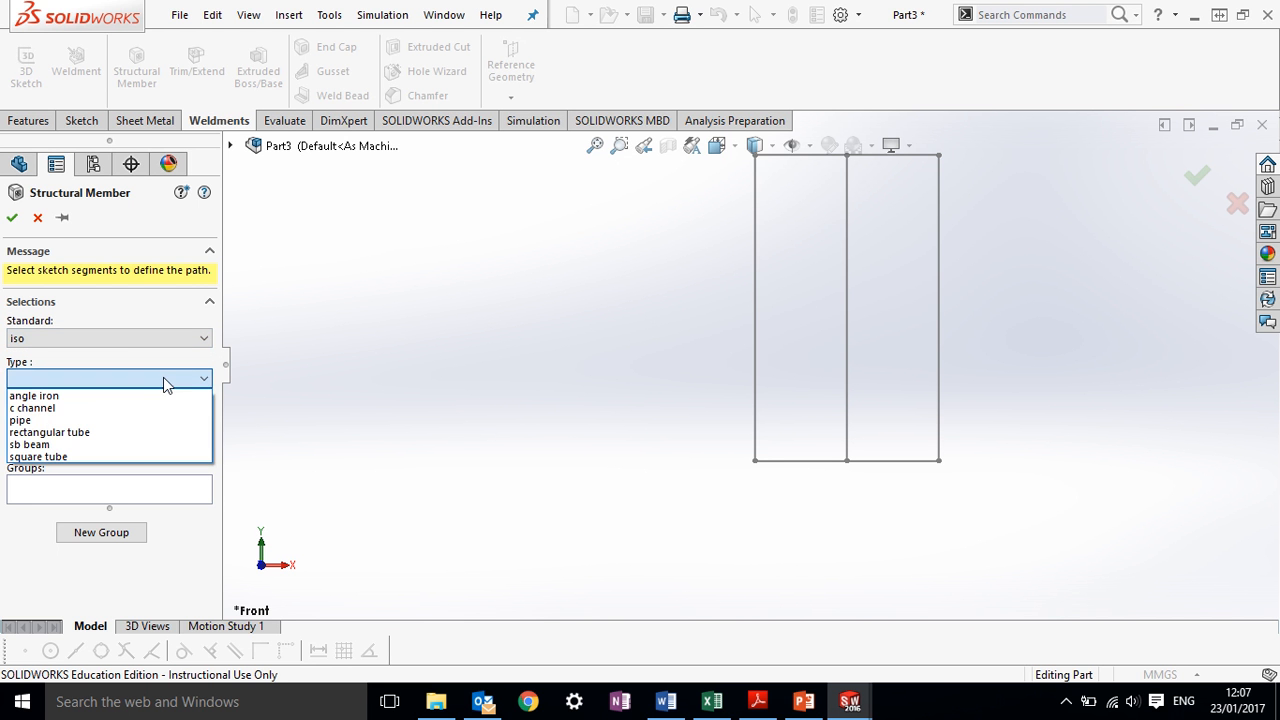
left_click(118, 456)
left_click(204, 421)
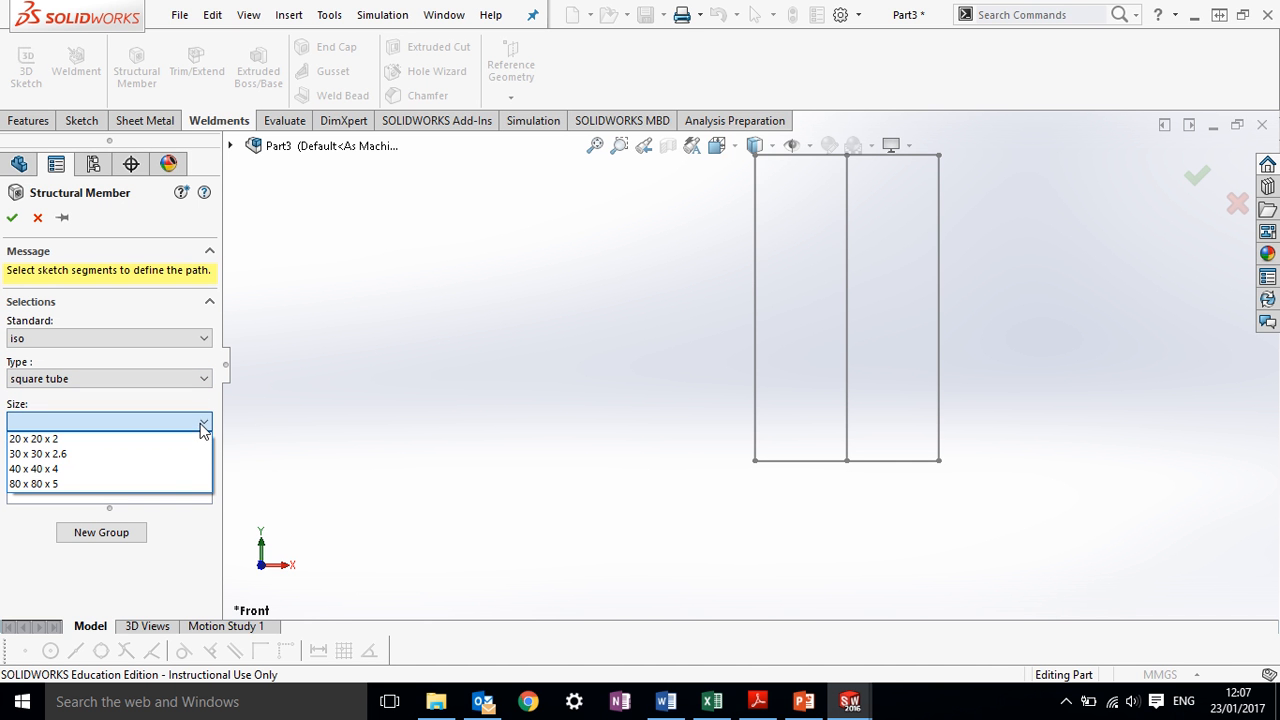
left_click(160, 470)
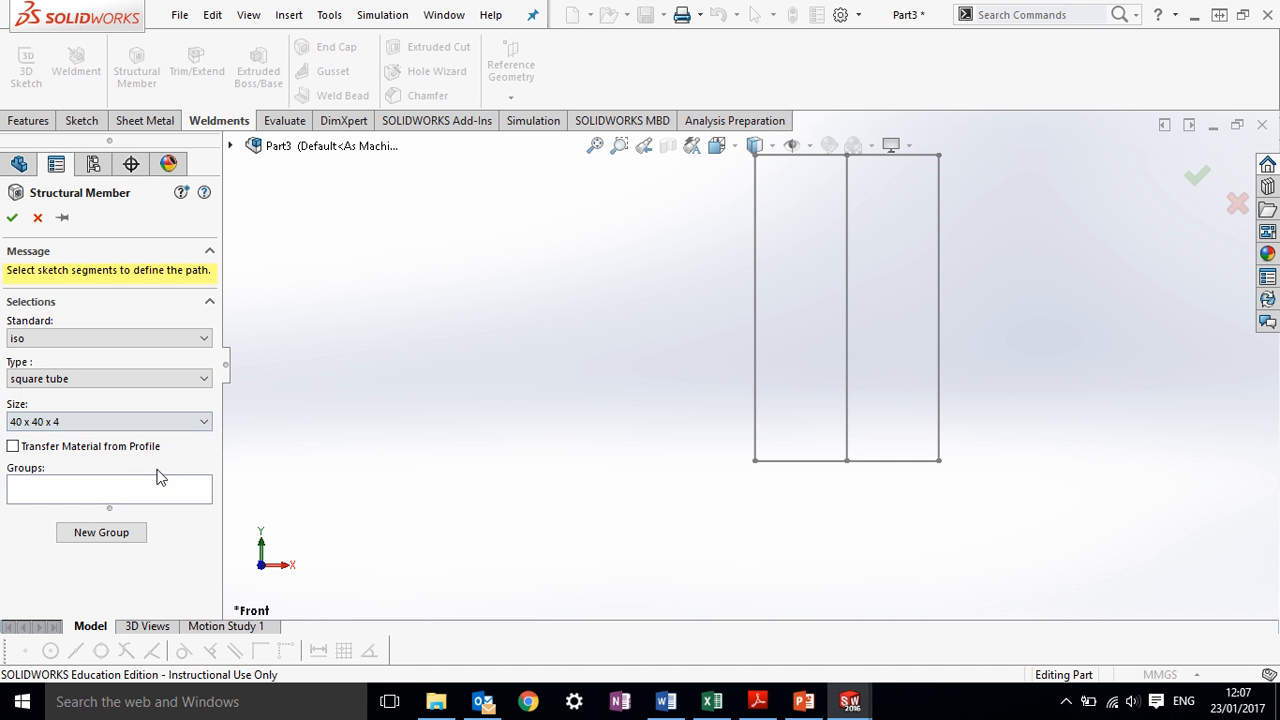
Select the four sides of the rectangle as the path of the structural member's first group
left_click(36, 490)
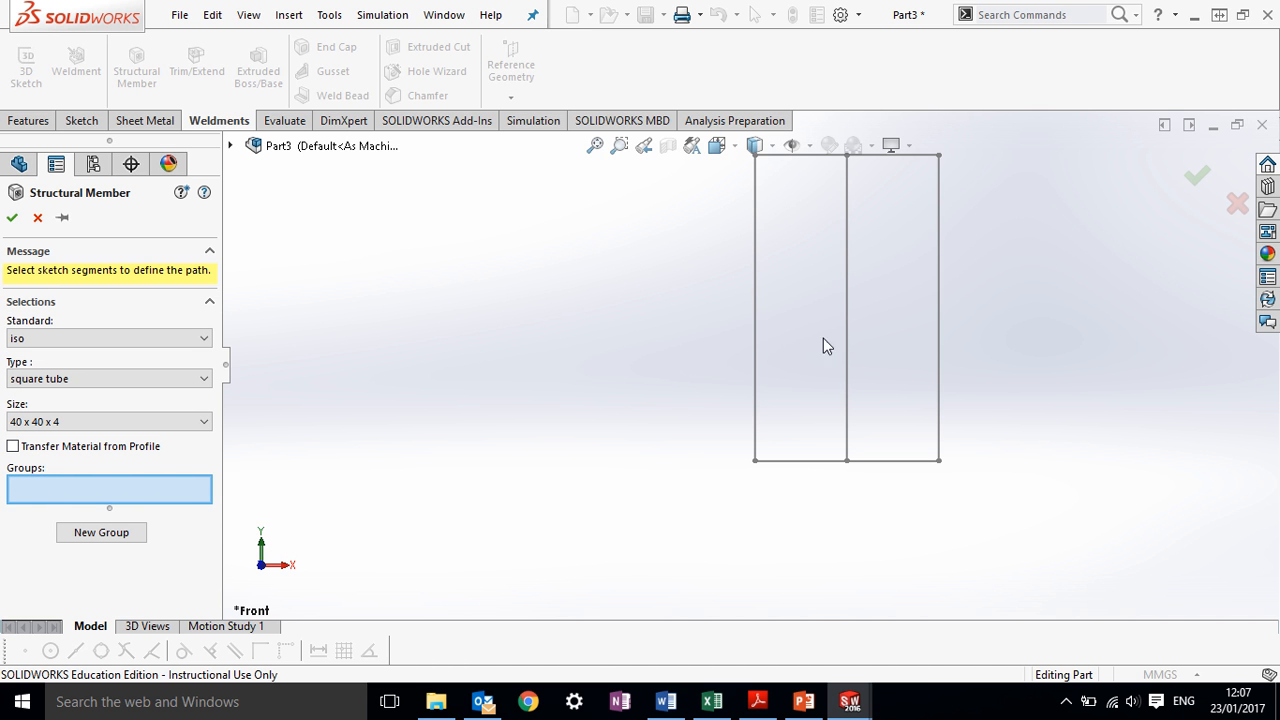
left_click(757, 345)
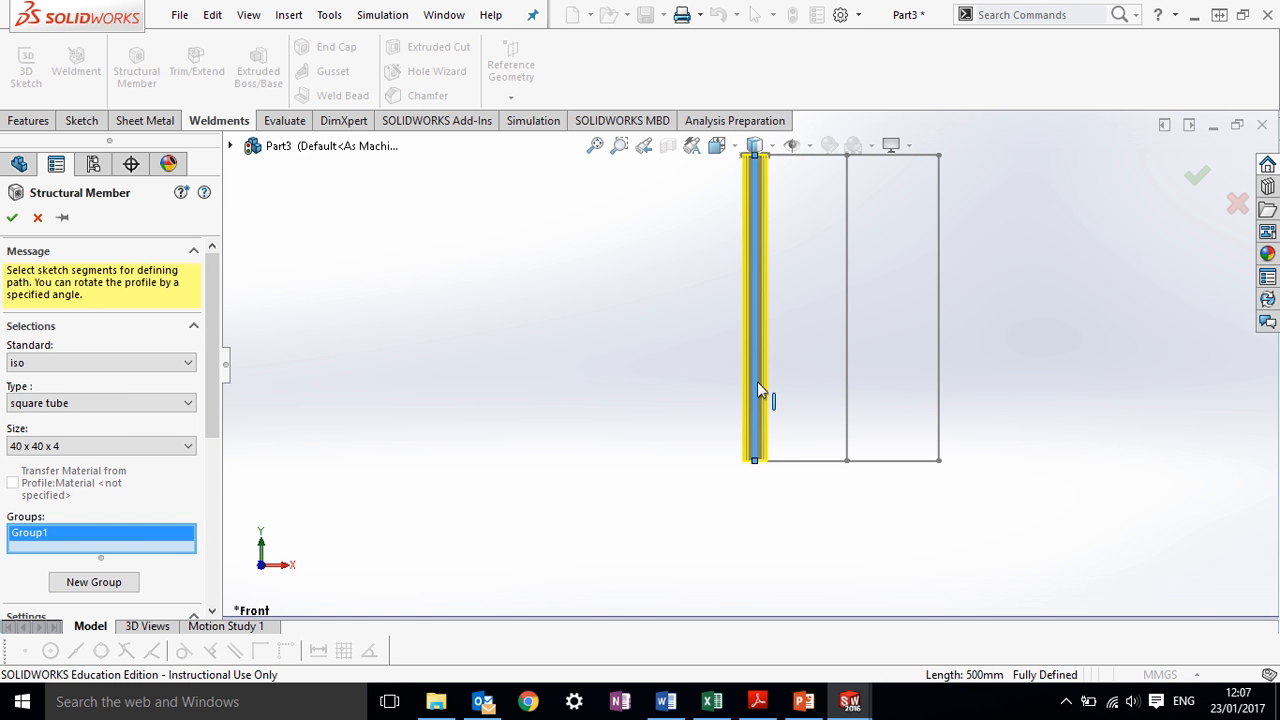
left_click(812, 468)
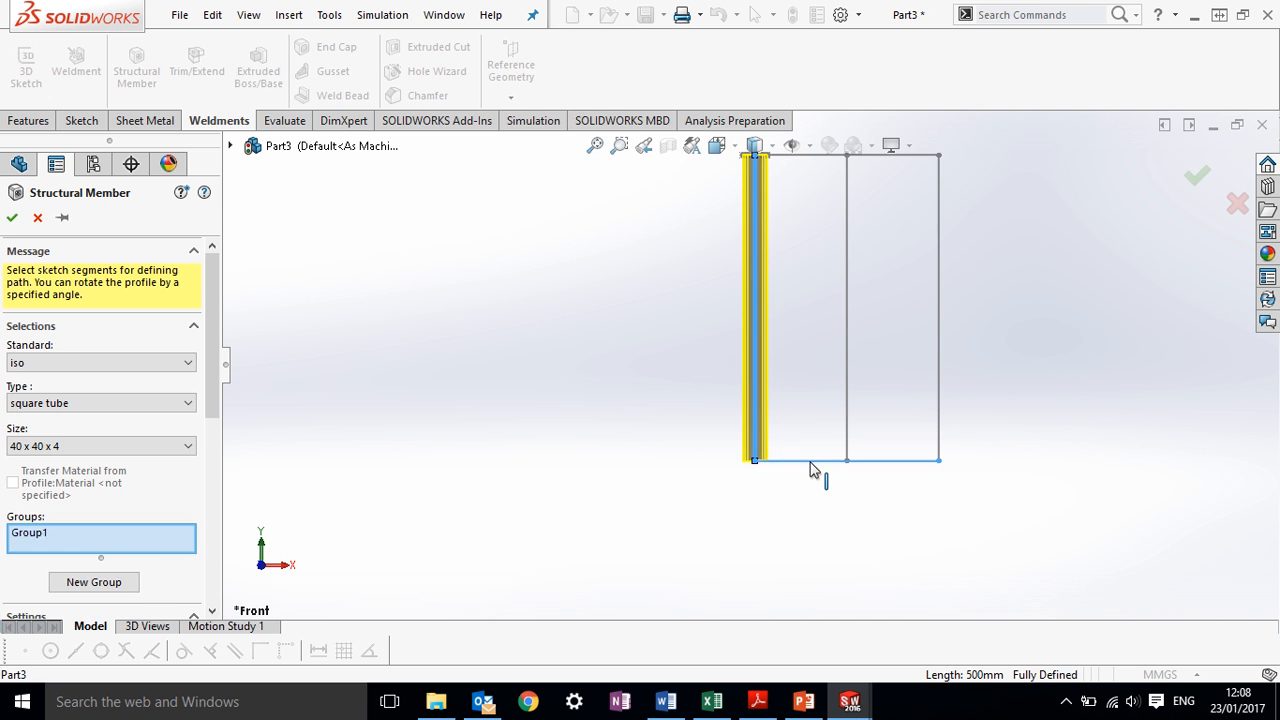
left_click(940, 445)
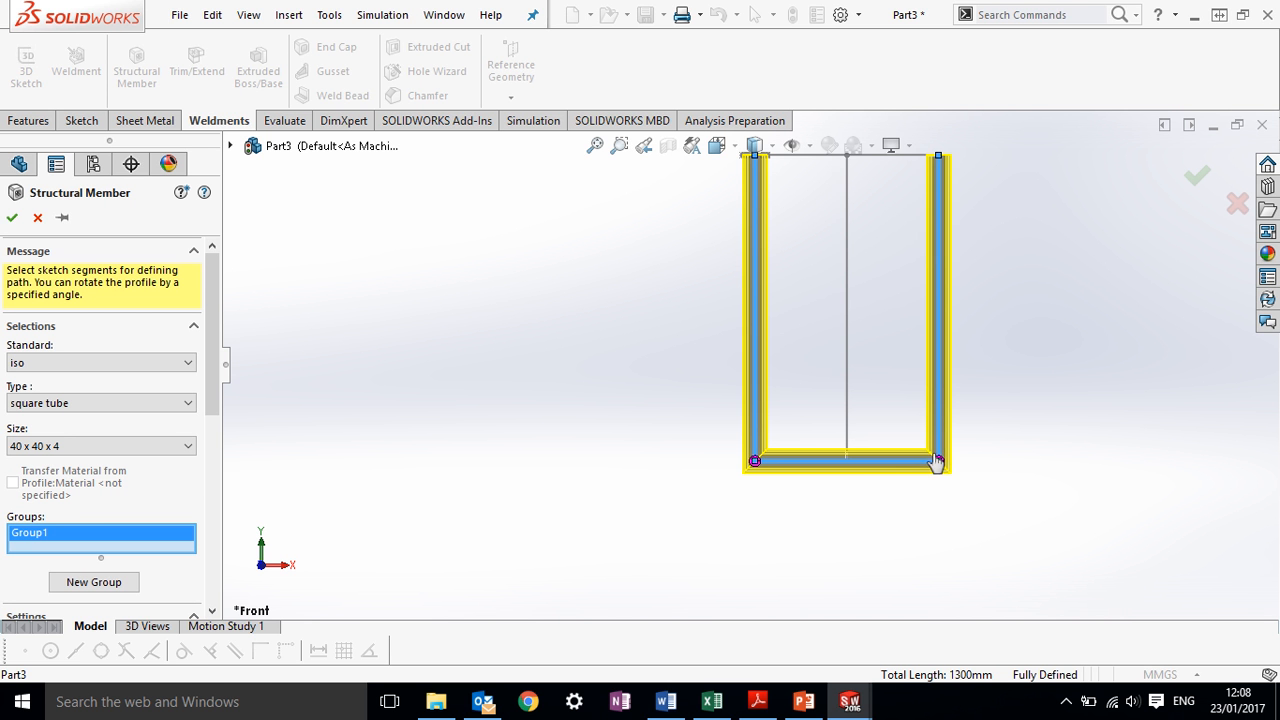
left_click(790, 167)
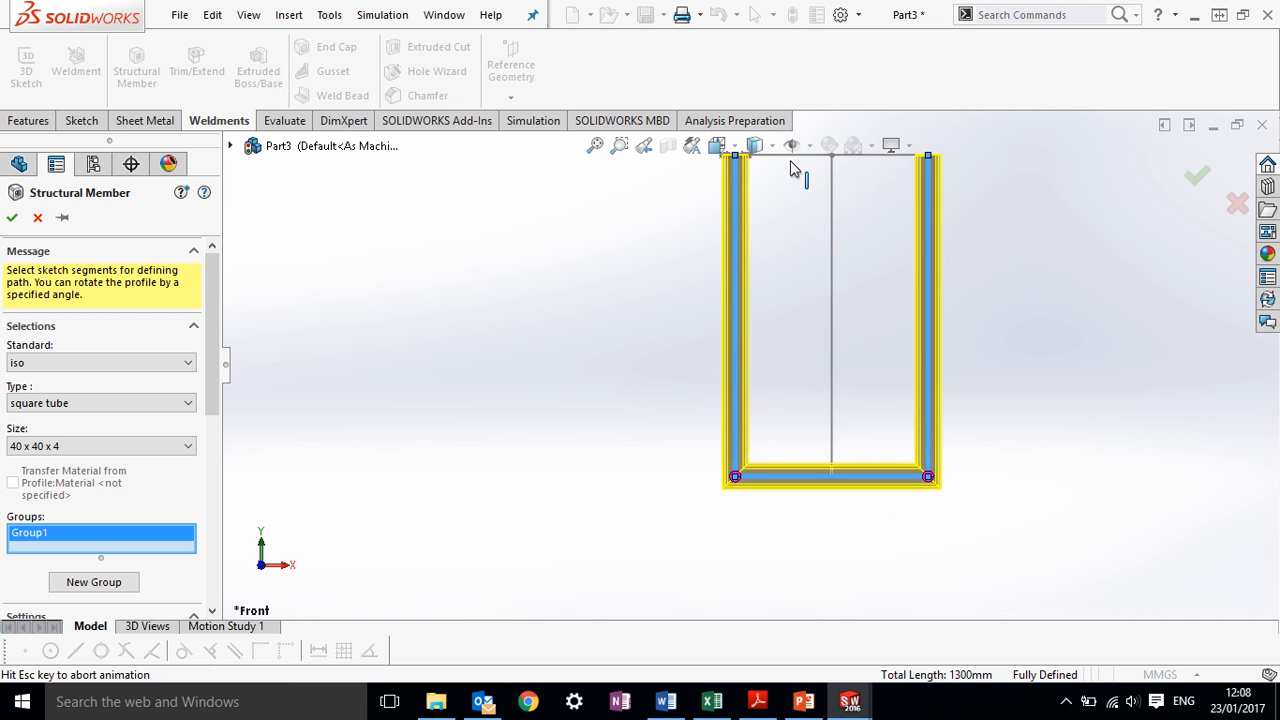
key("f")
left_click(738, 168)
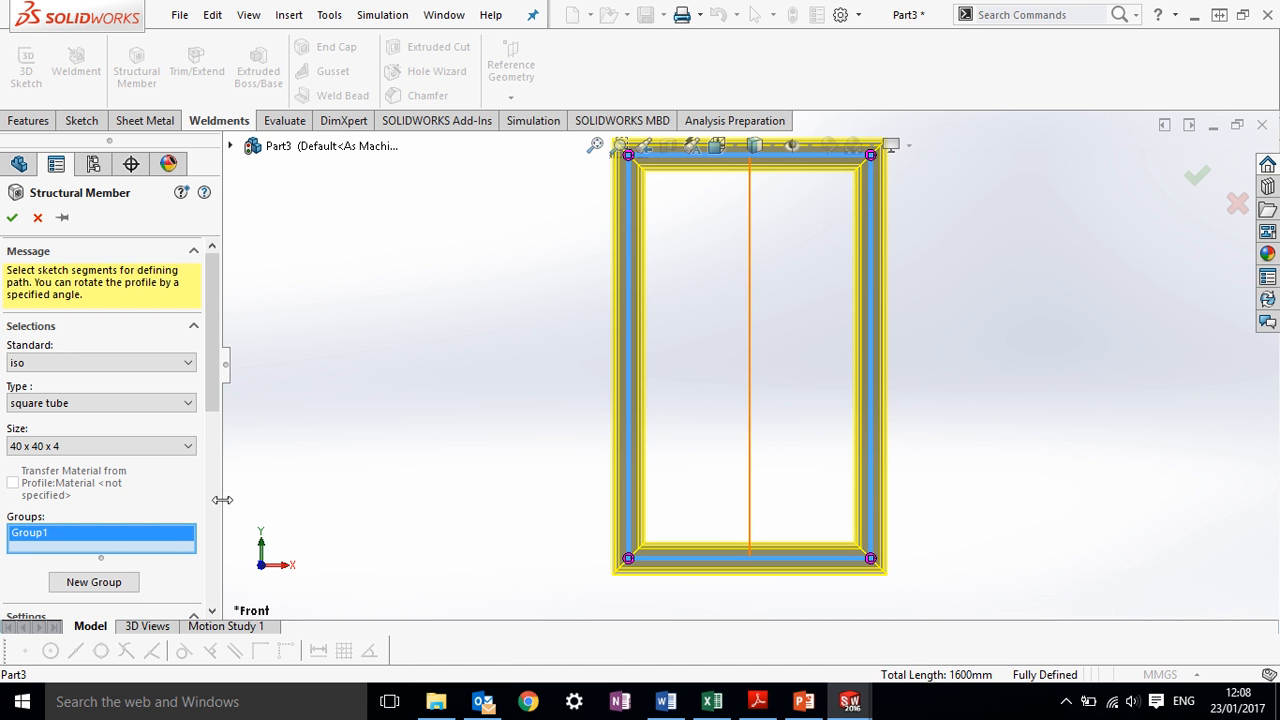
Add a second group along the central vertical line and create the structural member
left_click(118, 588)
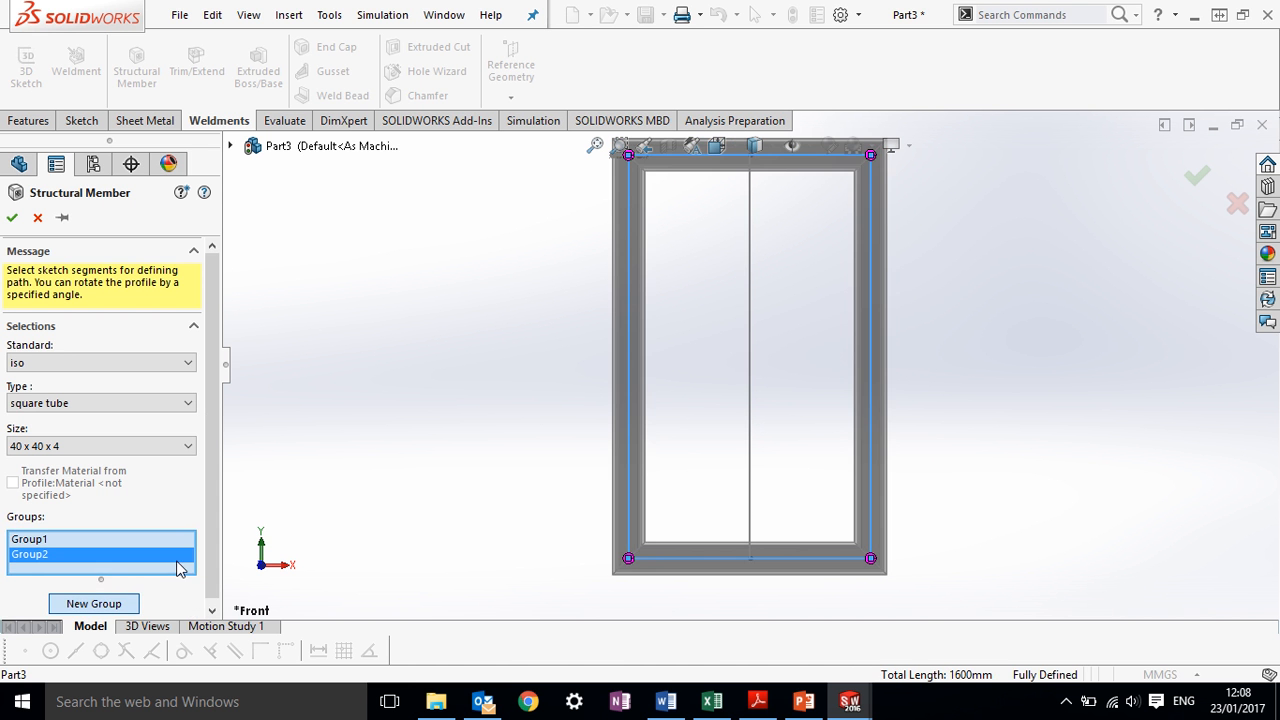
left_click(756, 437)
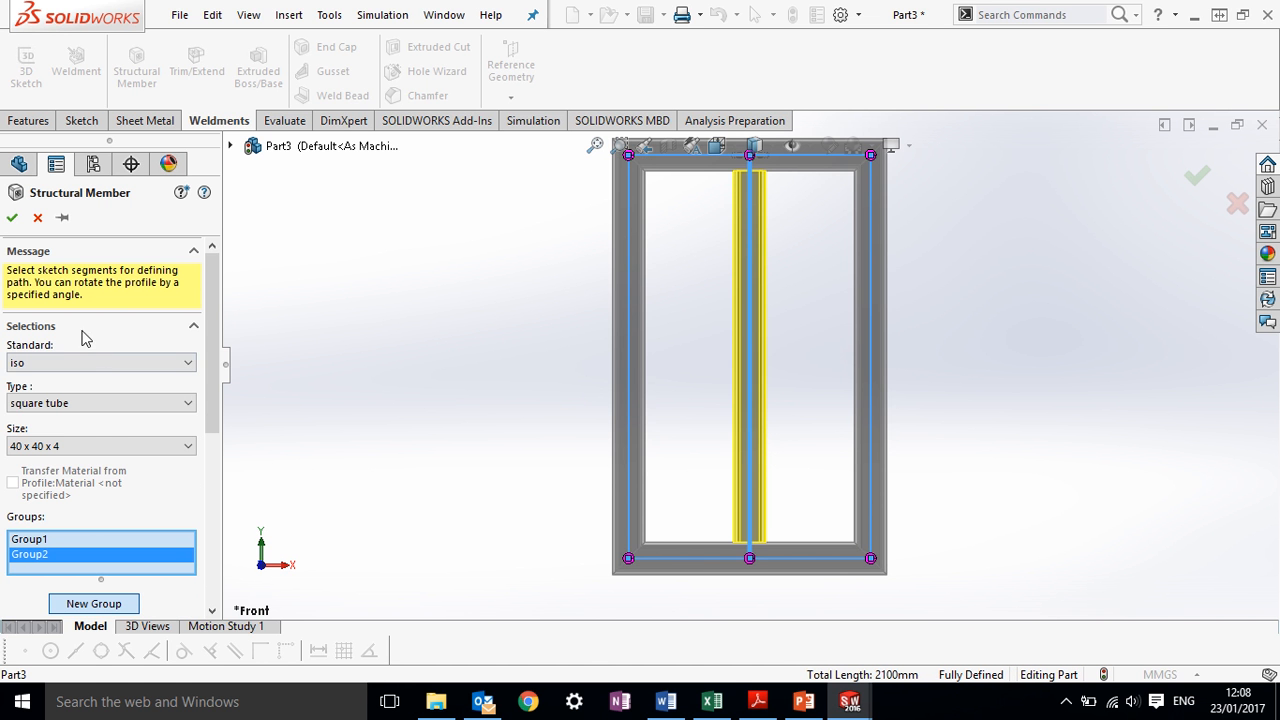
left_click(12, 217)
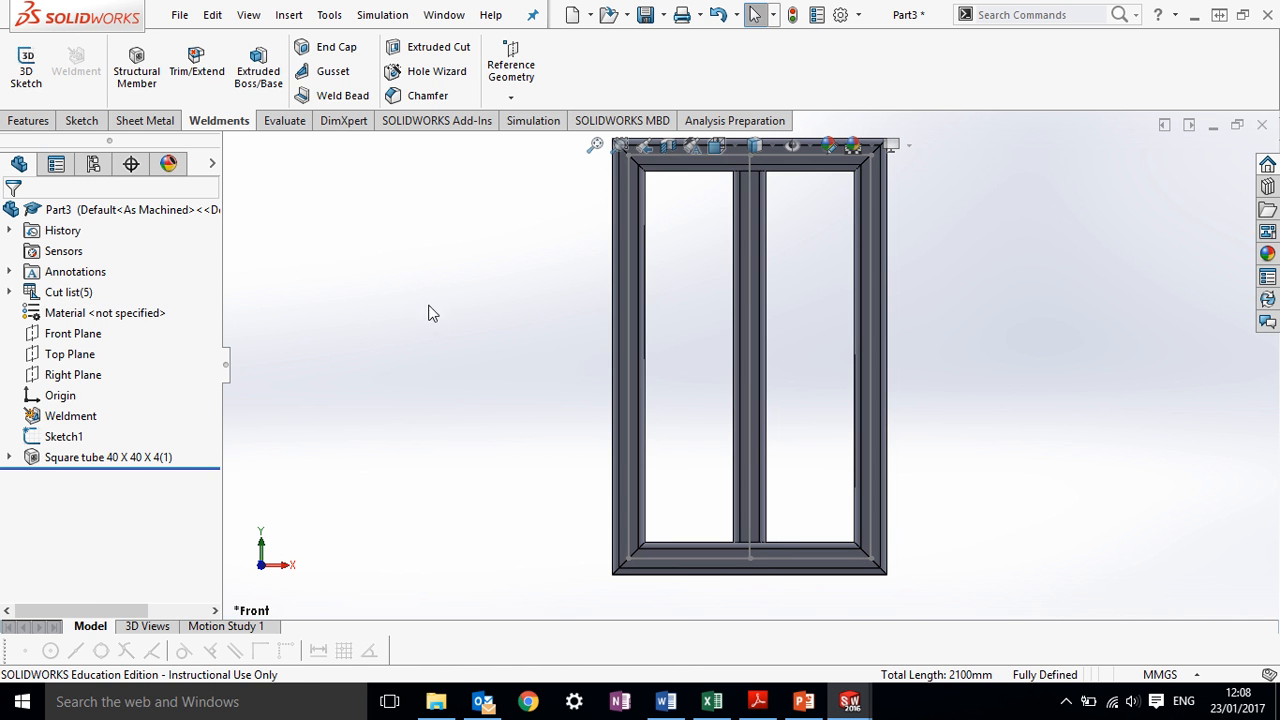
Hide the frame's path sketch and switch the model to the isometric view
right_click(64, 438)
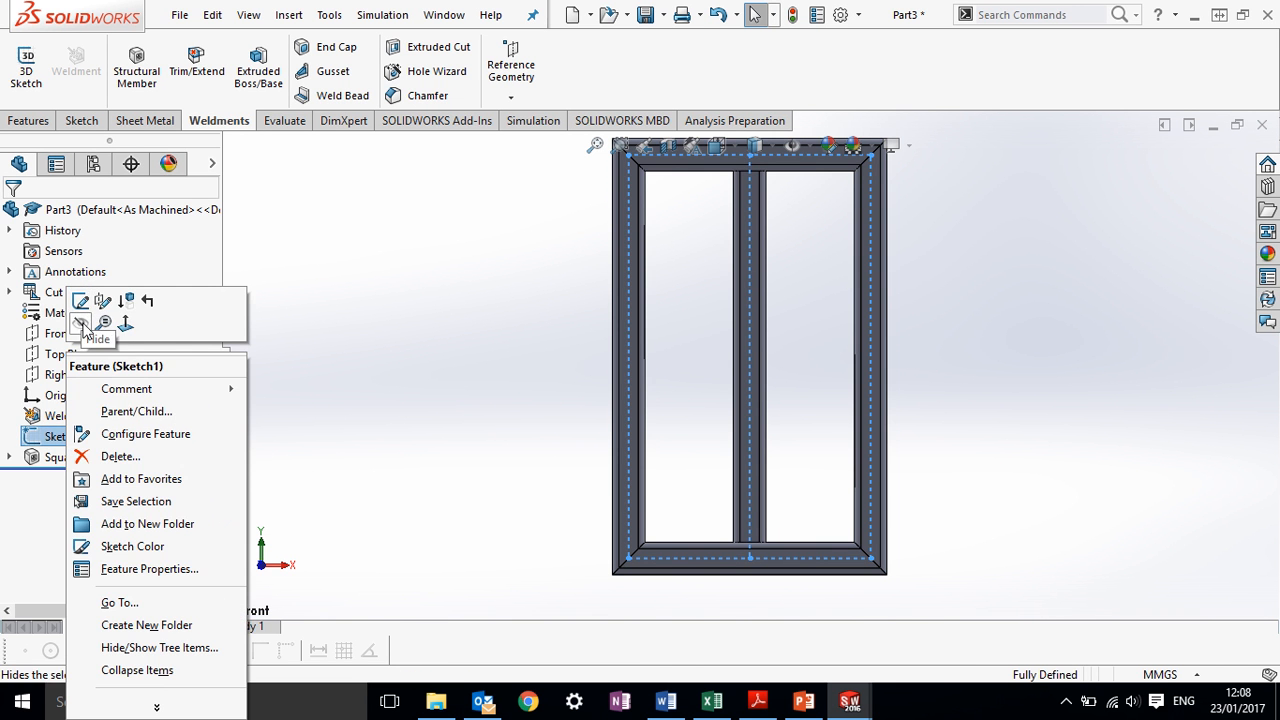
left_click(405, 376)
key("ctrl+7")
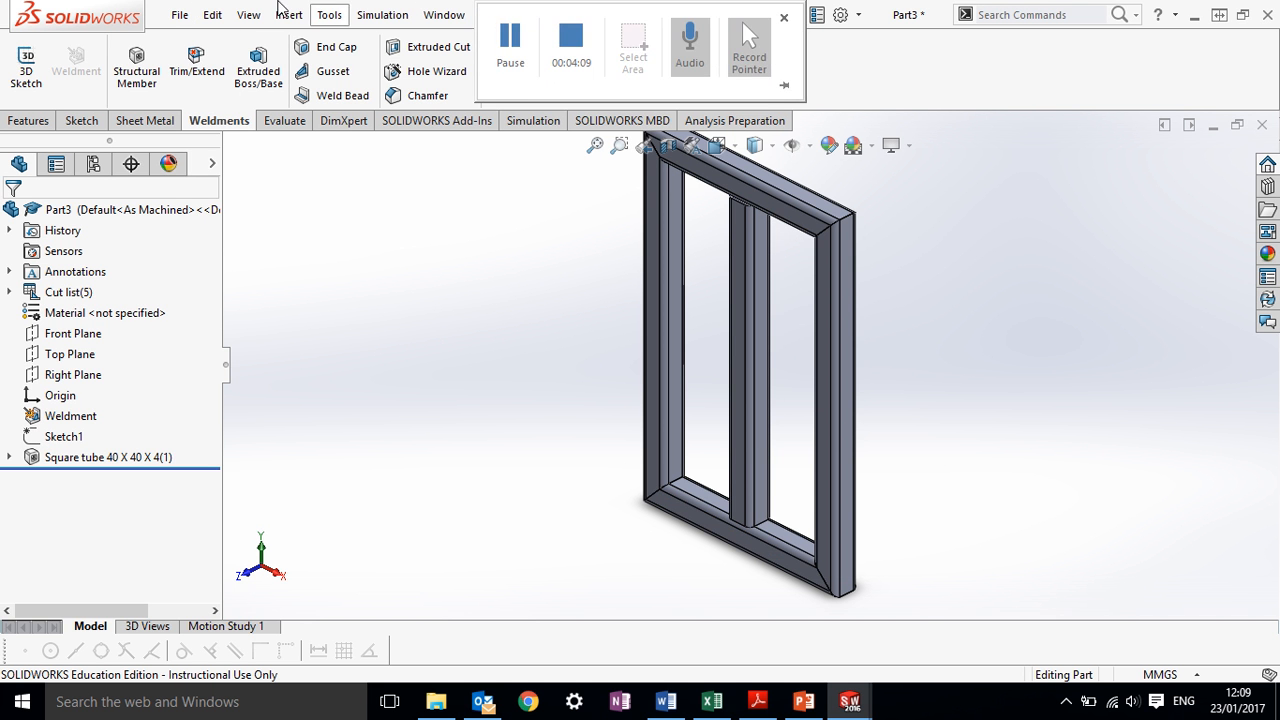
Save the part as Metal Frame in the BTEC NQF Engineering folder
left_click(184, 15)
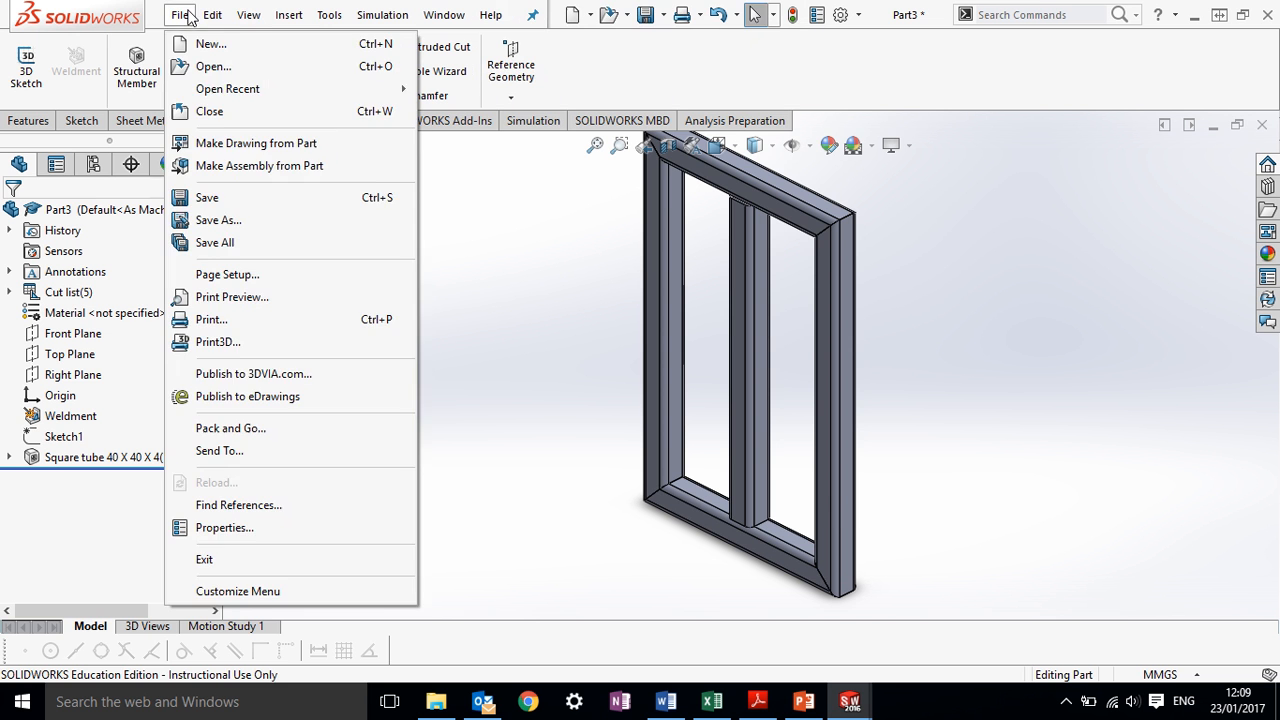
left_click(218, 220)
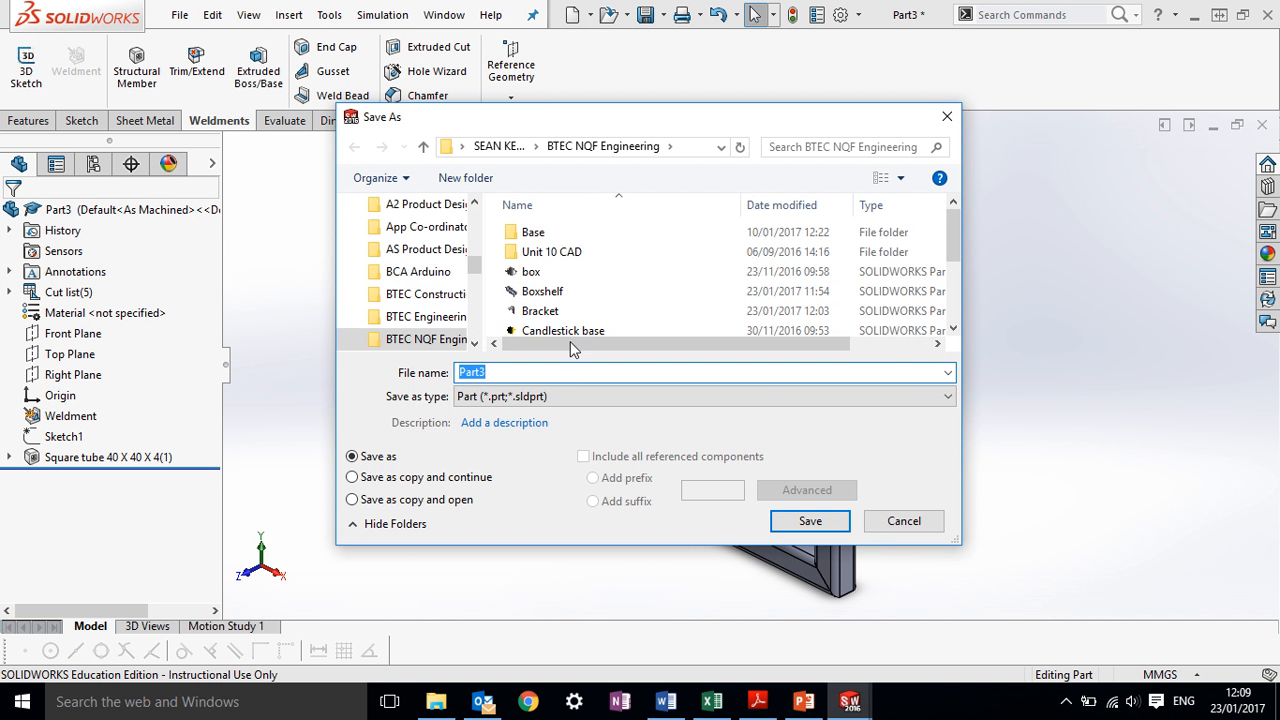
key("BackSpace")
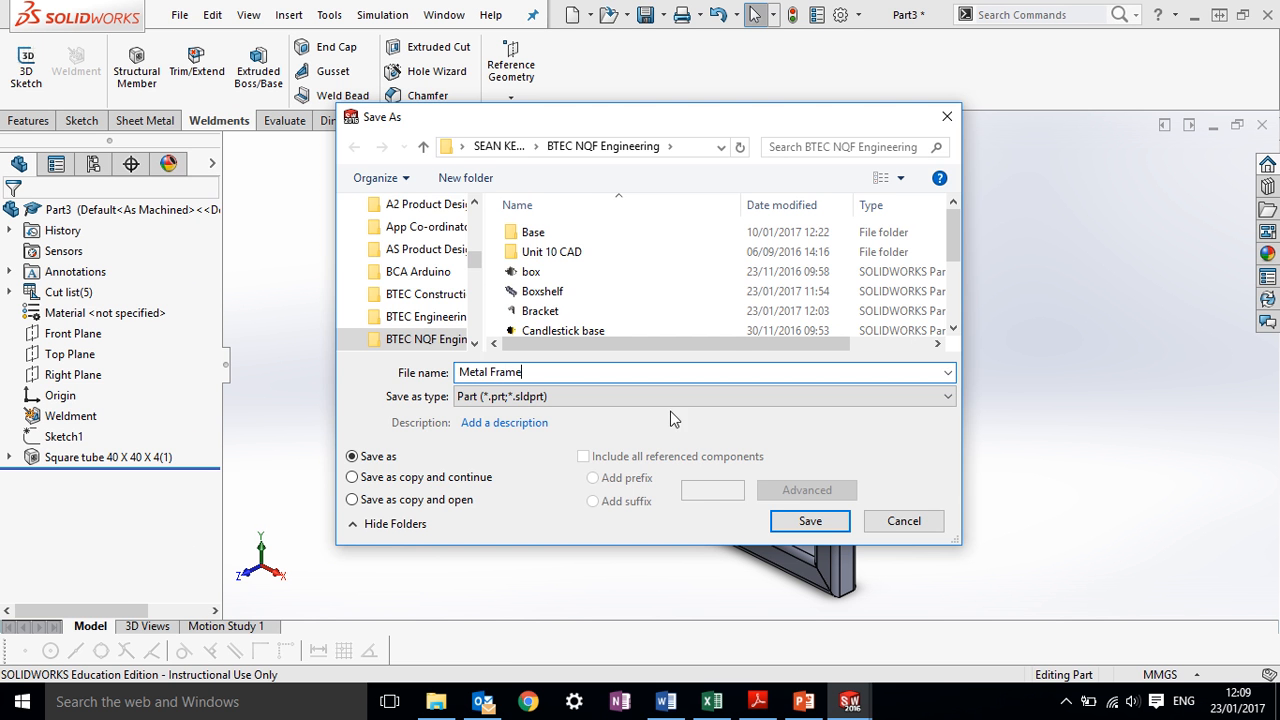
type("Metal Frame")
left_click(805, 521)
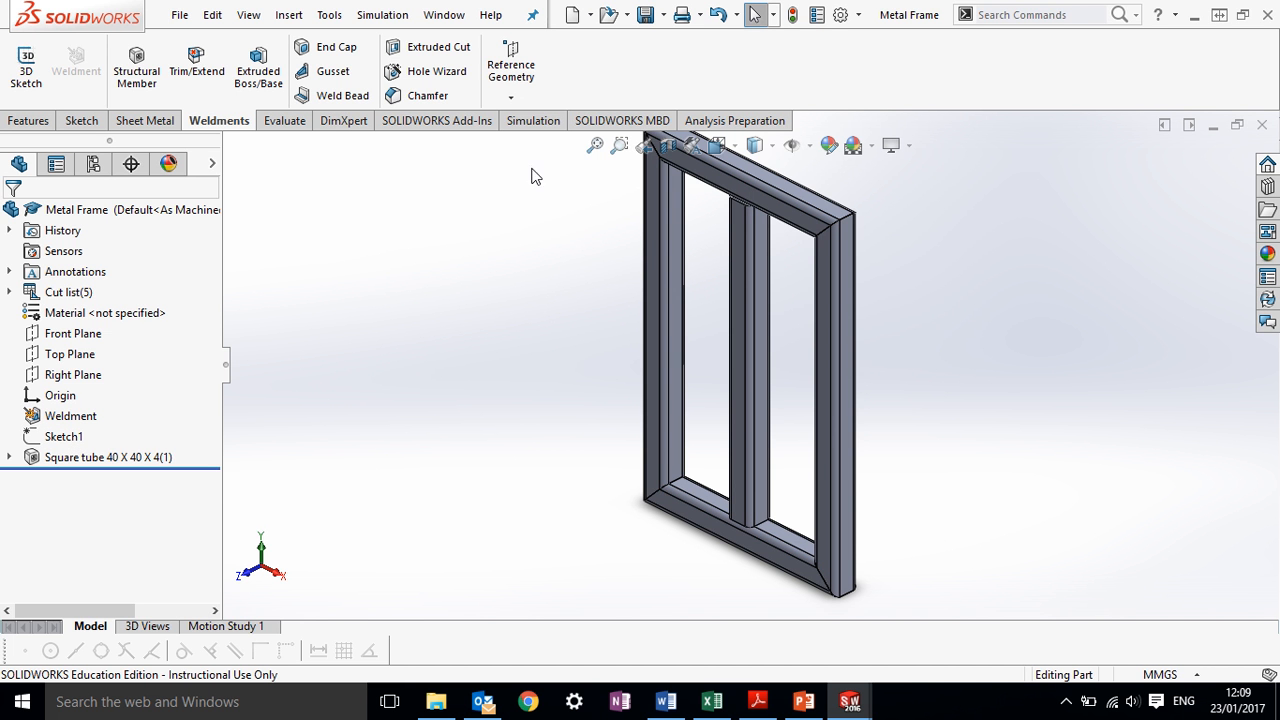
mouse_move(557, 24)
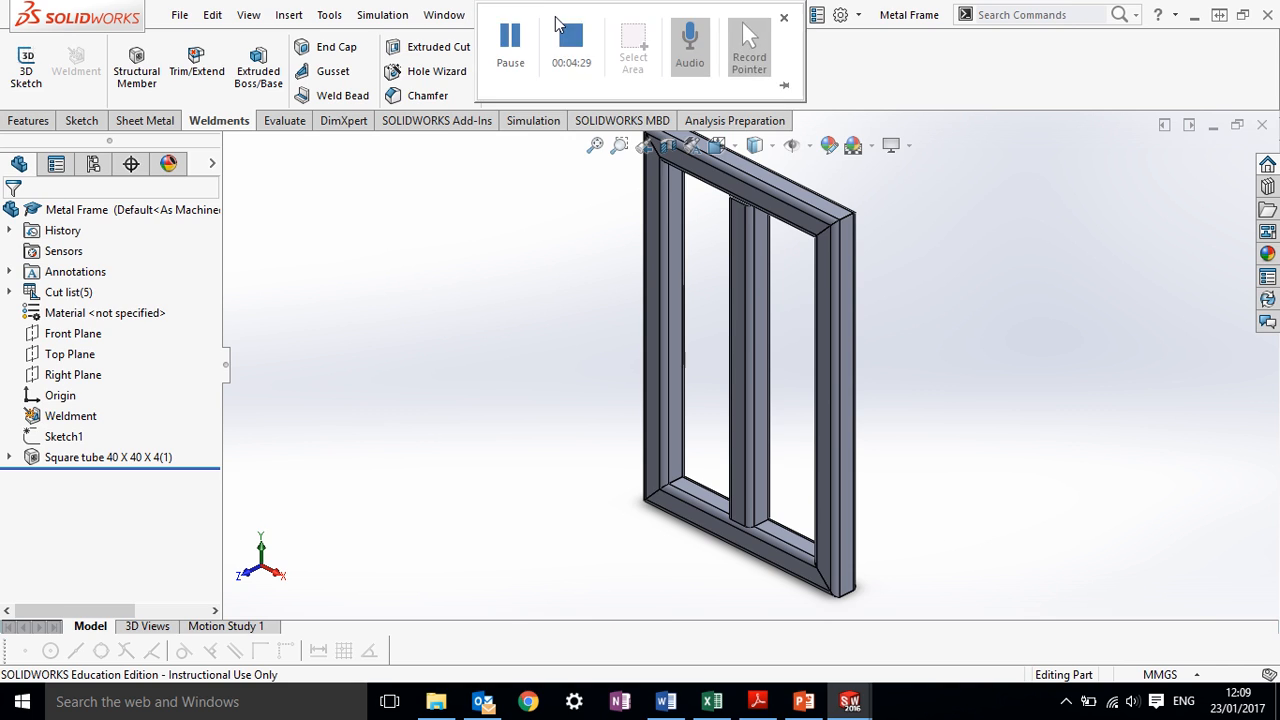